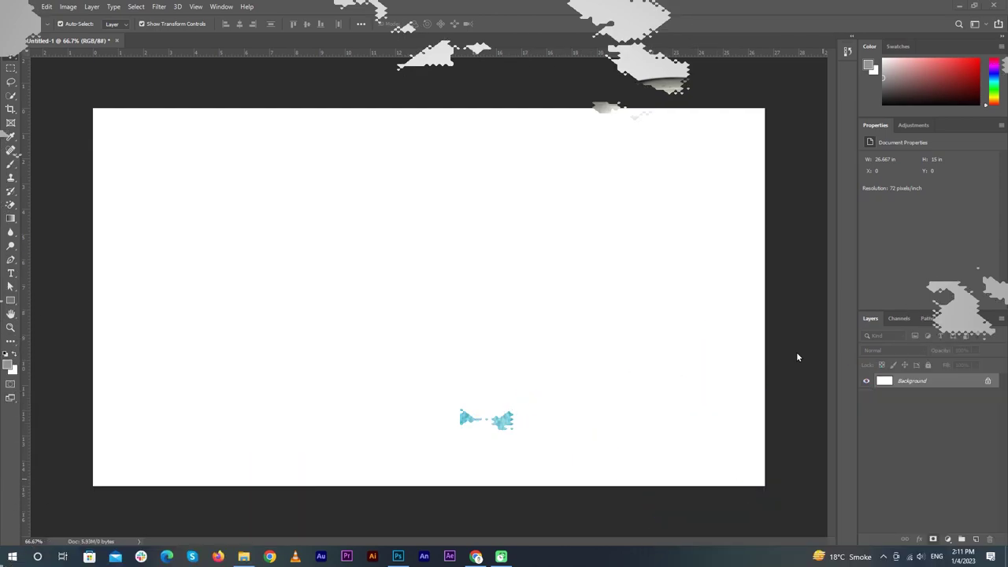
Add Layer 1 filled with the grey foreground colour and open its Layer Style settings.
{"action": "left_click", "coordinate": [974, 540]}
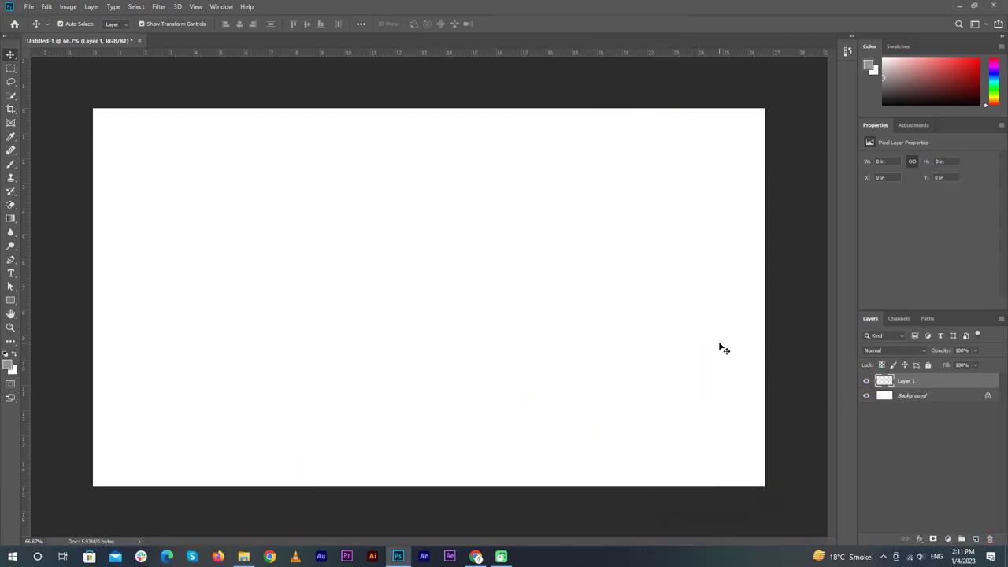
{"action": "key", "text": "alt+Delete"}
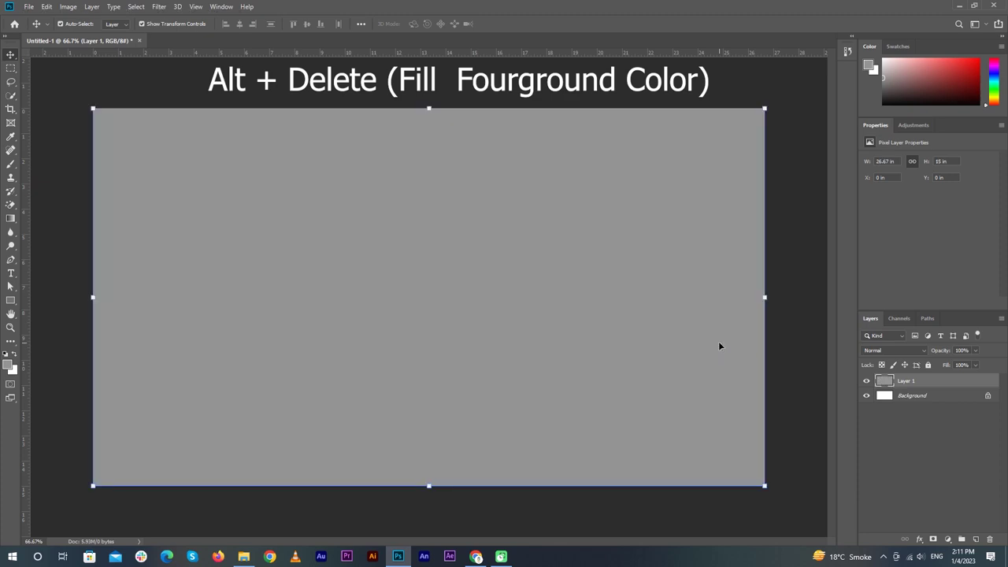
{"action": "double_click", "coordinate": [945, 382]}
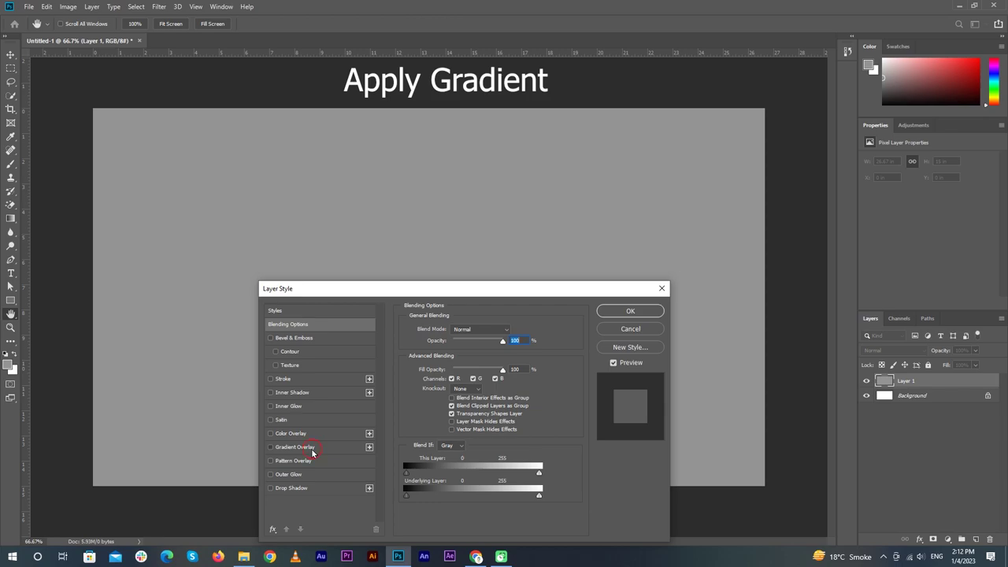
Give Layer 1 a reversed radial Gradient Overlay and lock the layer completely.
{"action": "left_click", "coordinate": [311, 448]}
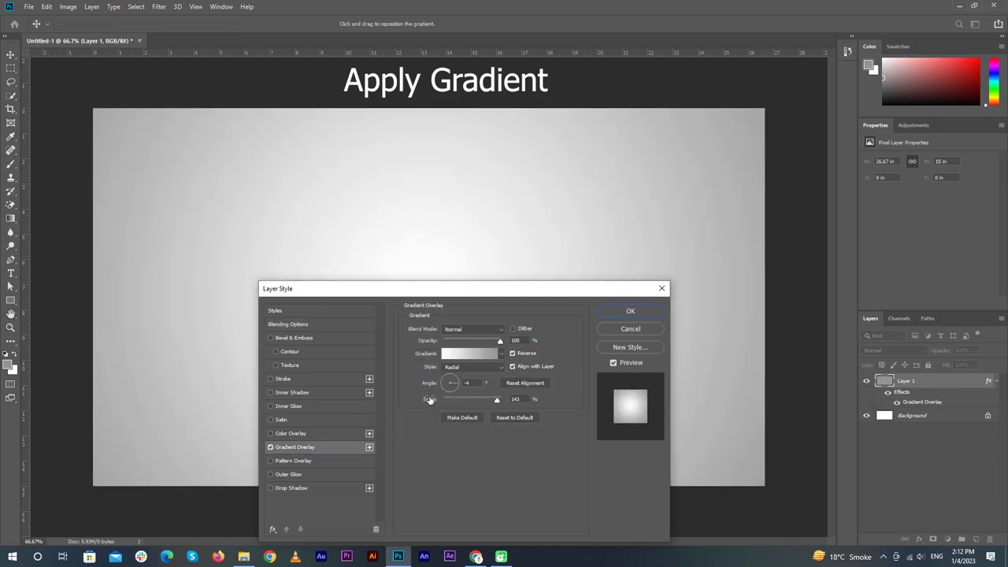
{"action": "left_click", "coordinate": [632, 312]}
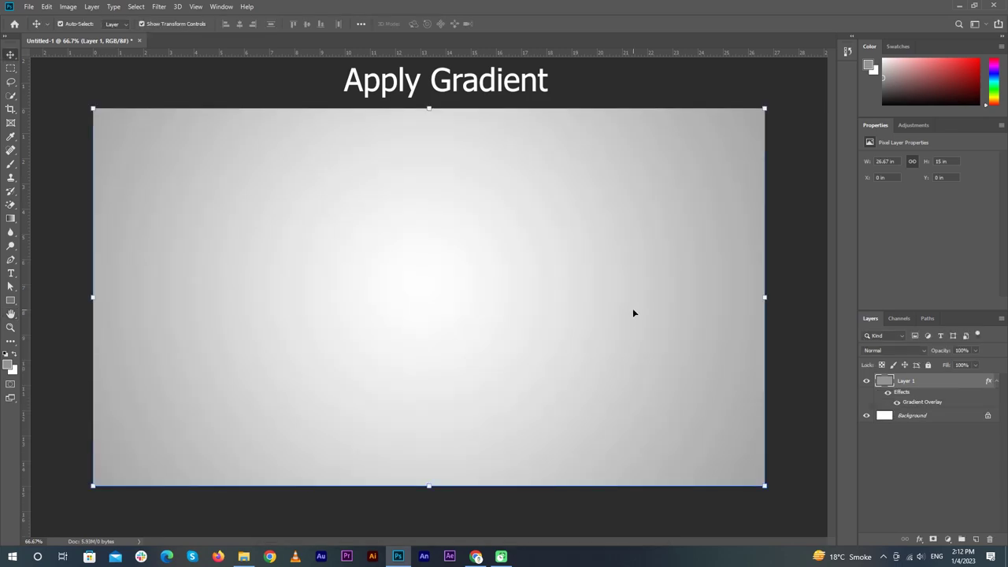
{"action": "left_click", "coordinate": [996, 382]}
{"action": "left_click", "coordinate": [929, 366]}
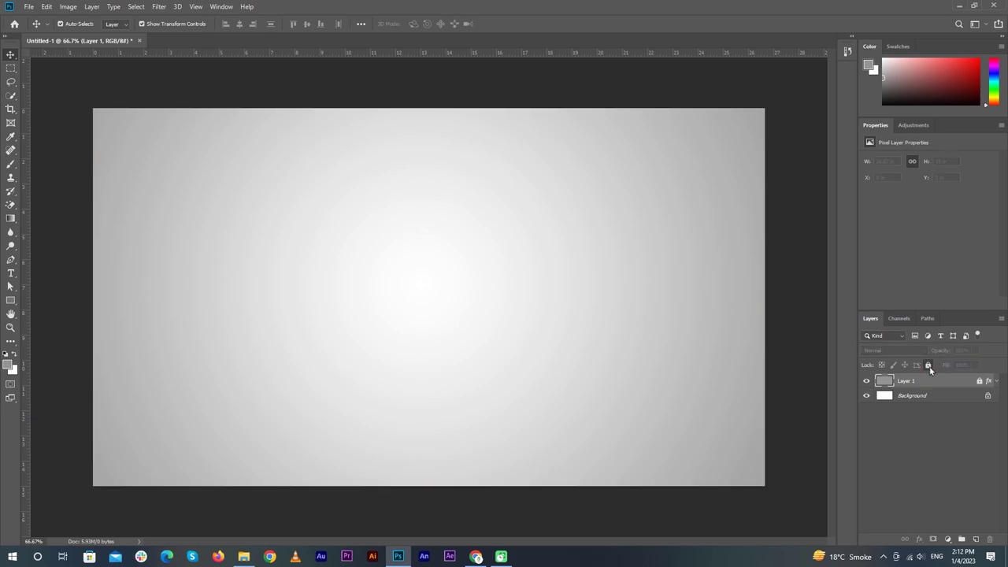
{"action": "left_click", "coordinate": [797, 334]}
{"action": "left_click", "coordinate": [28, 7]}
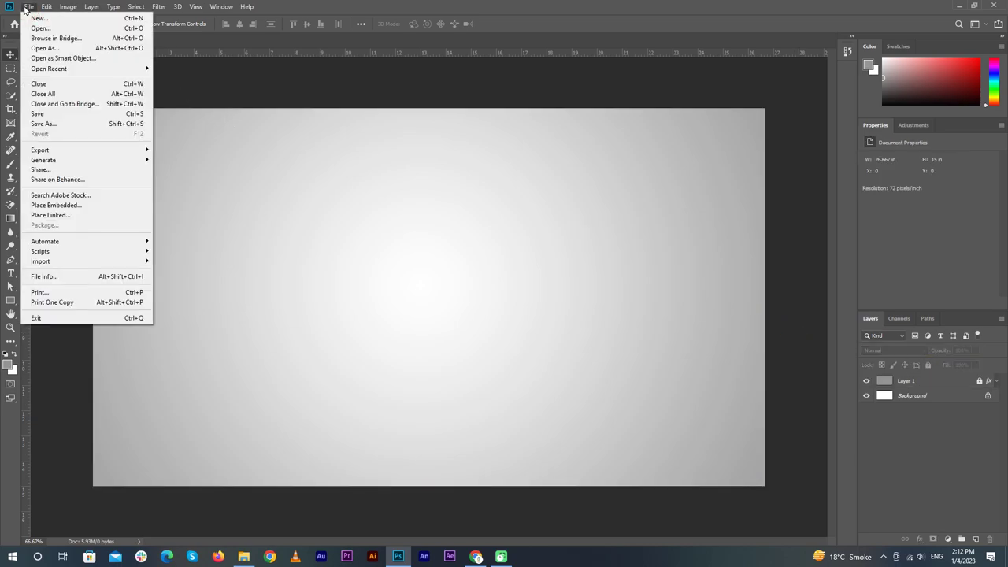
Open the pngegg (40) lightbulb image and drag it into Untitled-1 as Layer 2.
{"action": "left_click", "coordinate": [70, 28]}
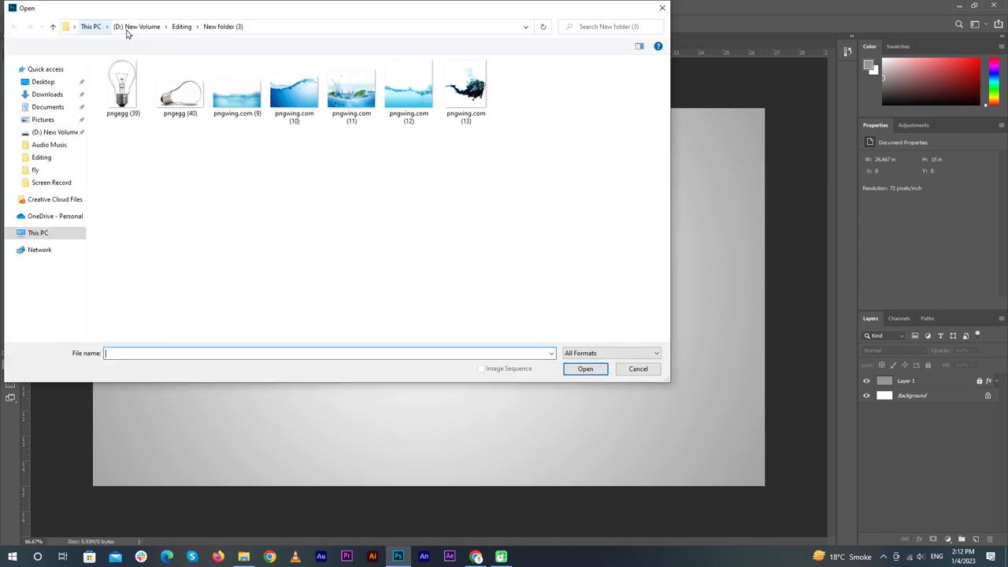
{"action": "left_click", "coordinate": [180, 95]}
{"action": "left_click", "coordinate": [585, 370]}
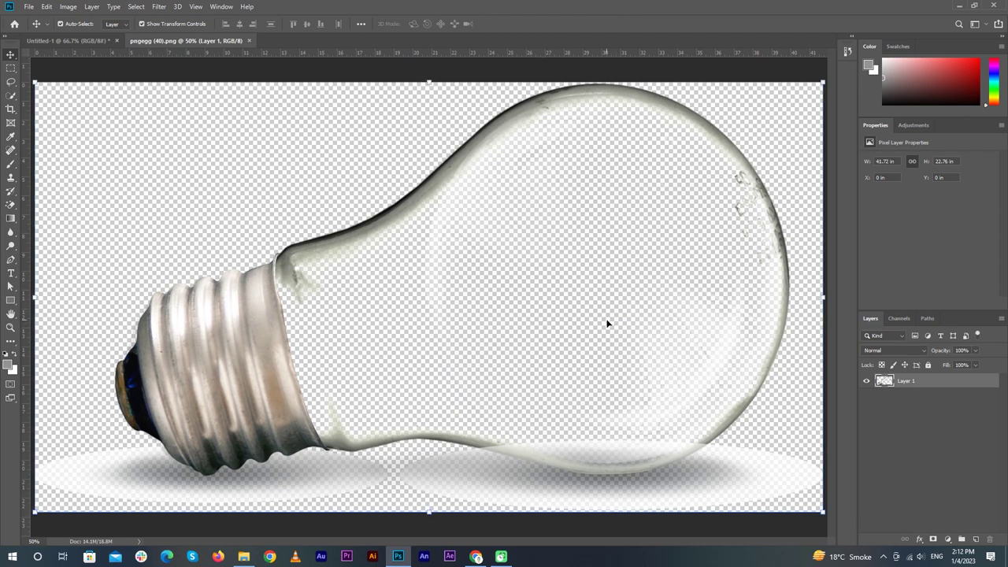
{"action": "scroll", "coordinate": [607, 323], "scroll_direction": "down", "scroll_amount": 2}
{"action": "left_click", "coordinate": [800, 281]}
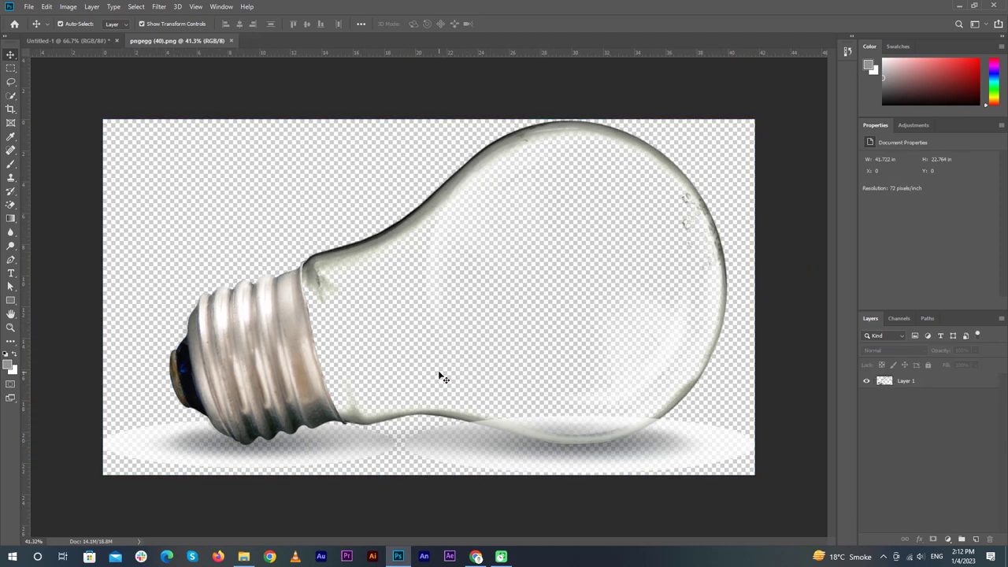
{"action": "left_click_drag", "start_coordinate": [305, 356], "coordinate": [66, 45]}
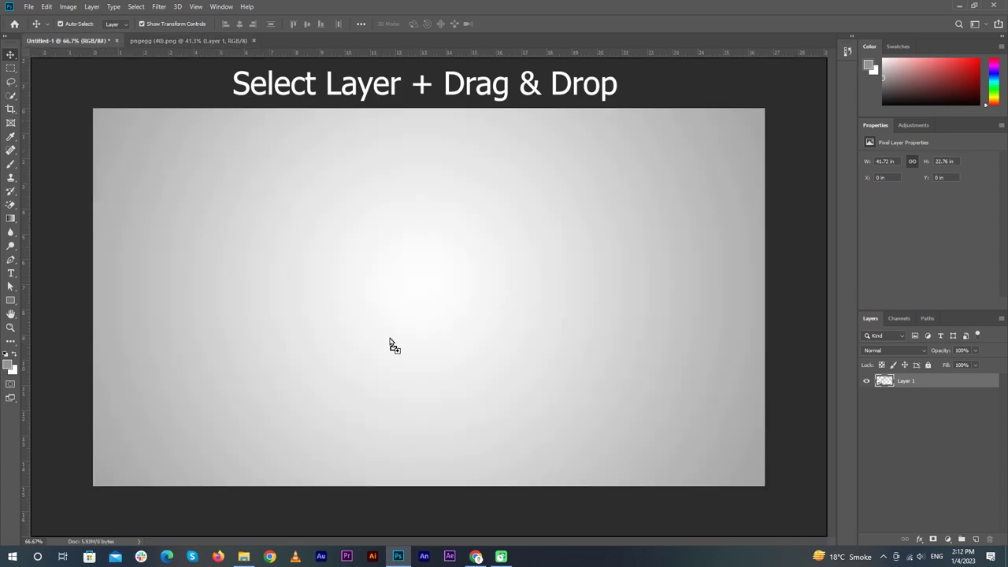
{"action": "left_click_drag", "start_coordinate": [67, 44], "coordinate": [403, 341]}
Resize and position the lightbulb to span most of the canvas, then commit the transform.
{"action": "scroll", "coordinate": [421, 319], "scroll_direction": "down", "scroll_amount": 1}
{"action": "scroll", "coordinate": [422, 318], "scroll_direction": "down", "scroll_amount": 1}
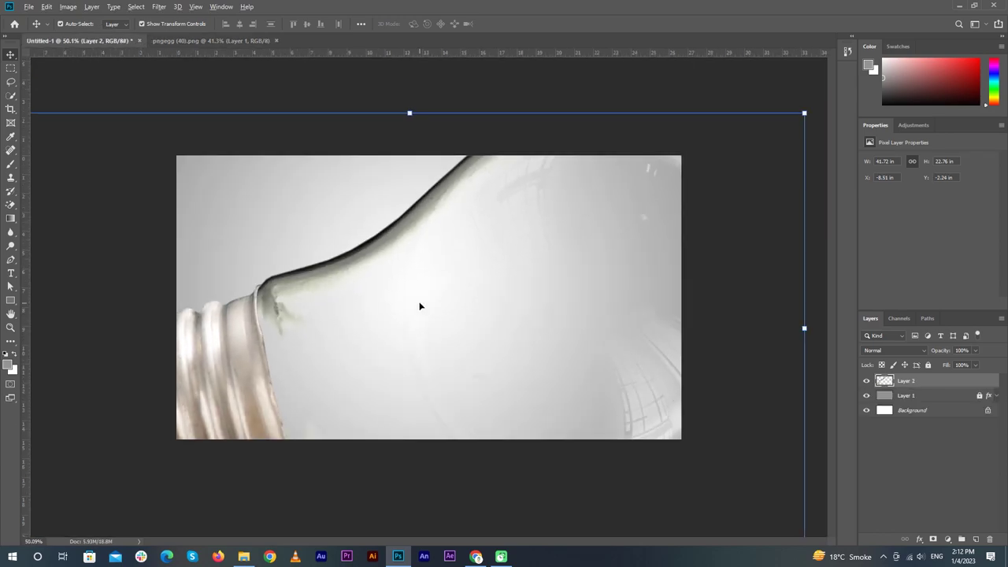
{"action": "scroll", "coordinate": [421, 319], "scroll_direction": "down", "scroll_amount": 1}
{"action": "left_click_drag", "start_coordinate": [87, 501], "coordinate": [270, 400]}
{"action": "left_click_drag", "start_coordinate": [739, 144], "coordinate": [618, 208]}
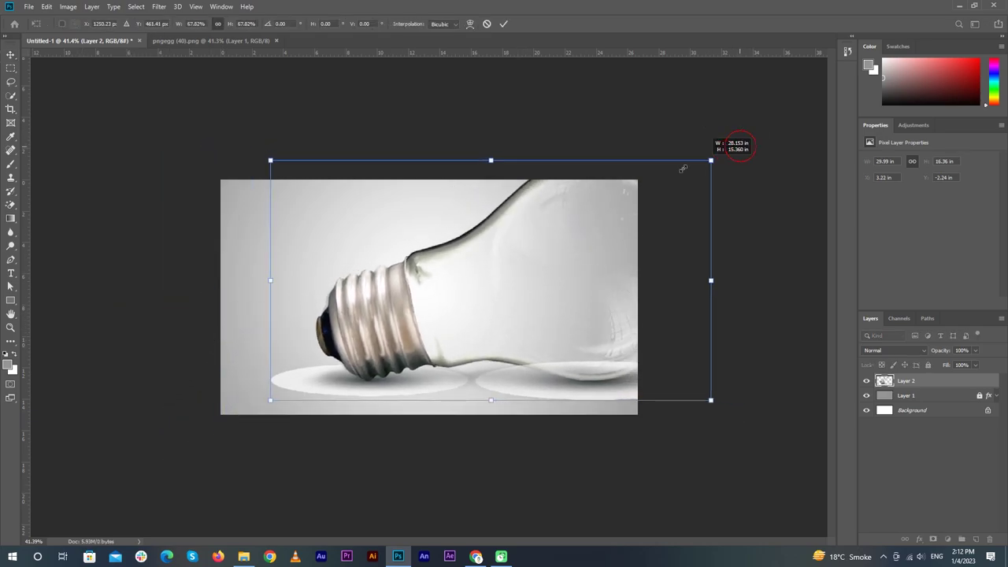
{"action": "left_click_drag", "start_coordinate": [529, 273], "coordinate": [484, 267]}
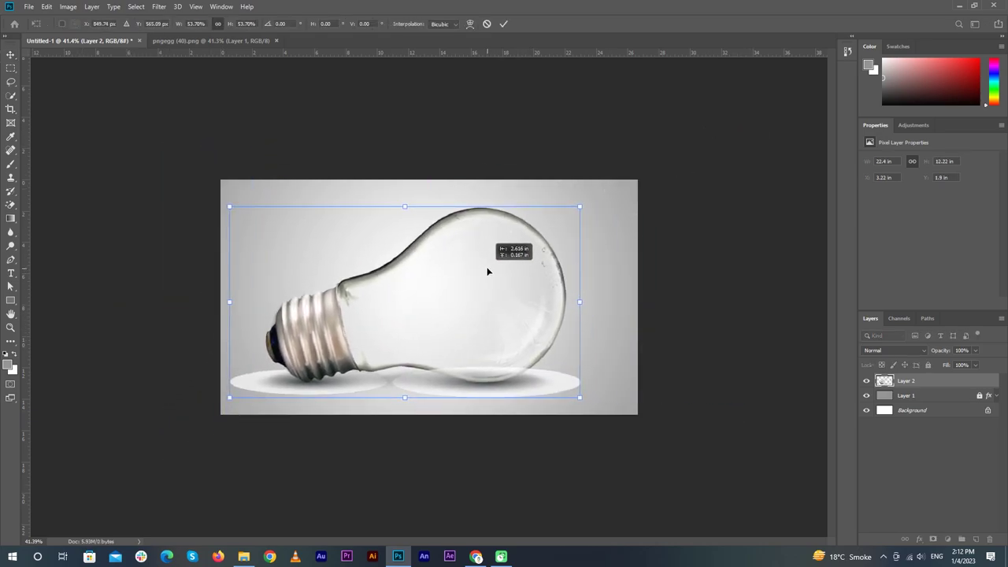
{"action": "scroll", "coordinate": [568, 208], "scroll_direction": "up", "scroll_amount": 1}
{"action": "scroll", "coordinate": [574, 218], "scroll_direction": "up", "scroll_amount": 1}
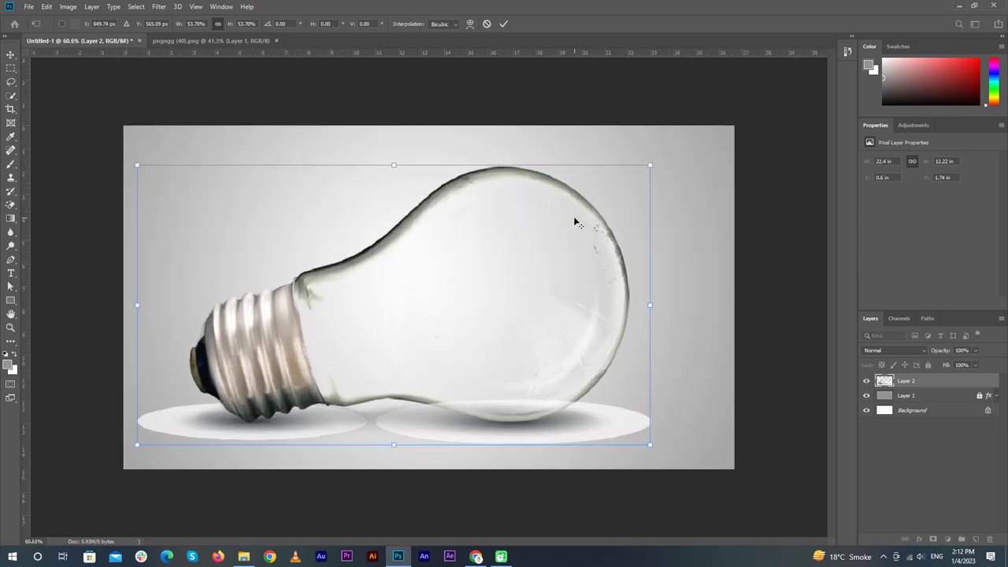
{"action": "left_click_drag", "start_coordinate": [651, 164], "coordinate": [689, 144]}
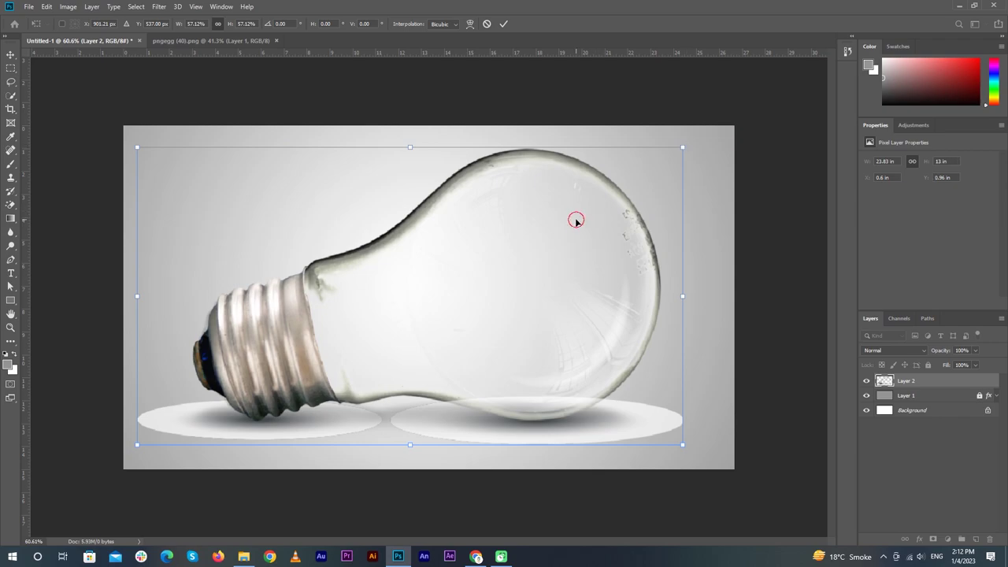
{"action": "left_click_drag", "start_coordinate": [575, 221], "coordinate": [585, 243]}
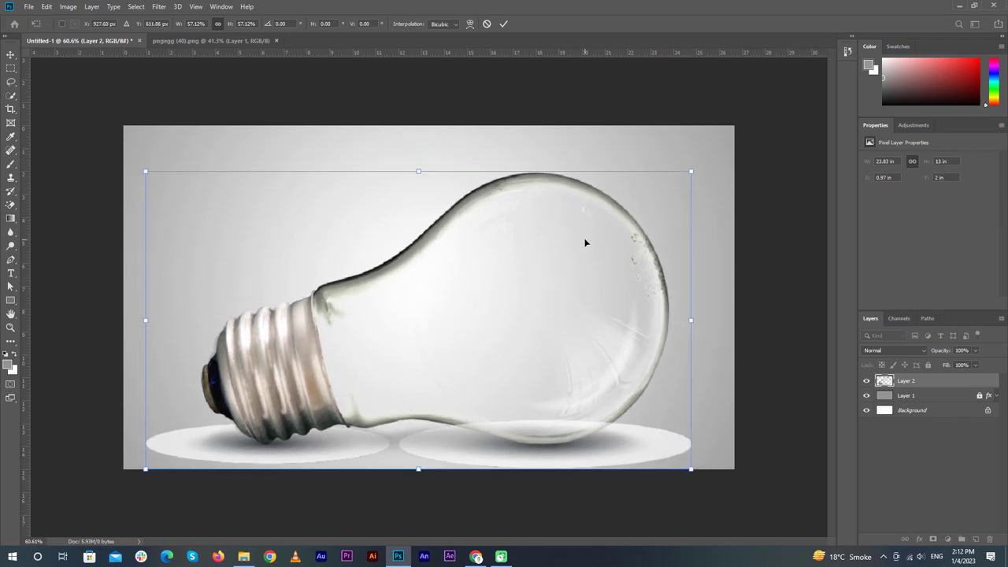
{"action": "key", "text": "shift+Left"}
{"action": "left_click", "coordinate": [503, 23]}
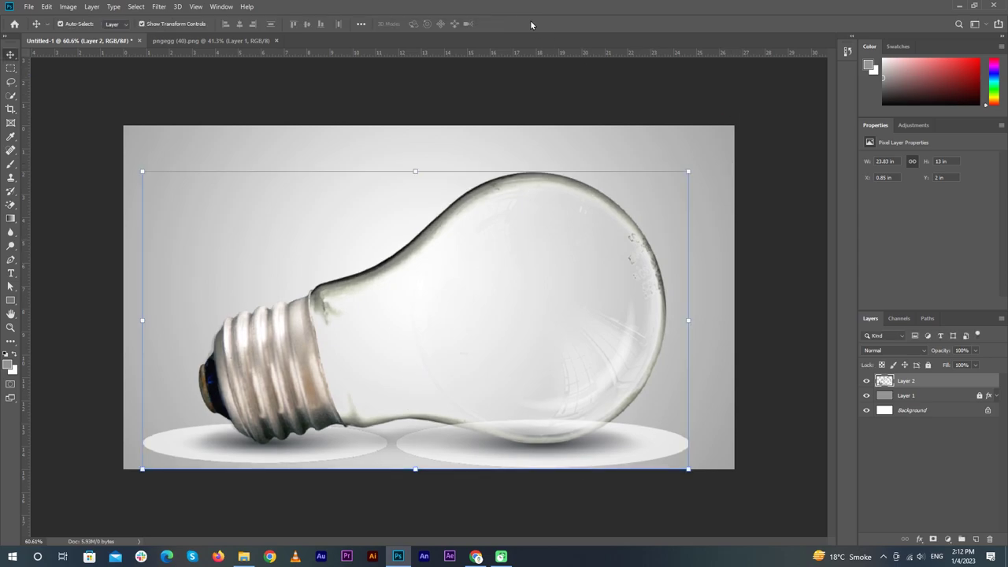
{"action": "left_click", "coordinate": [527, 88]}
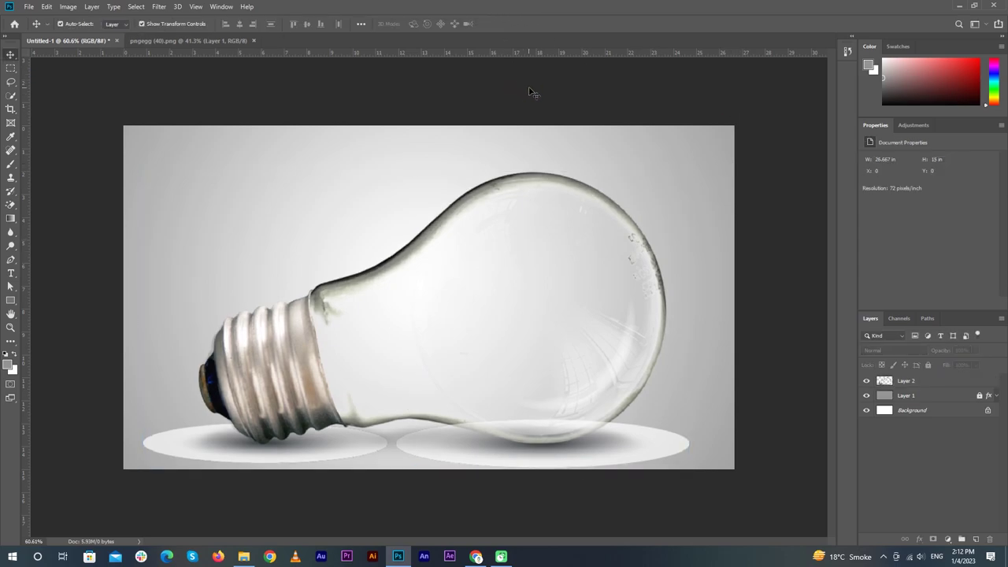
Close the lightbulb source and open pngwing.com images (9), (10), (12) and (13).
{"action": "left_click", "coordinate": [254, 41]}
{"action": "left_click", "coordinate": [29, 7]}
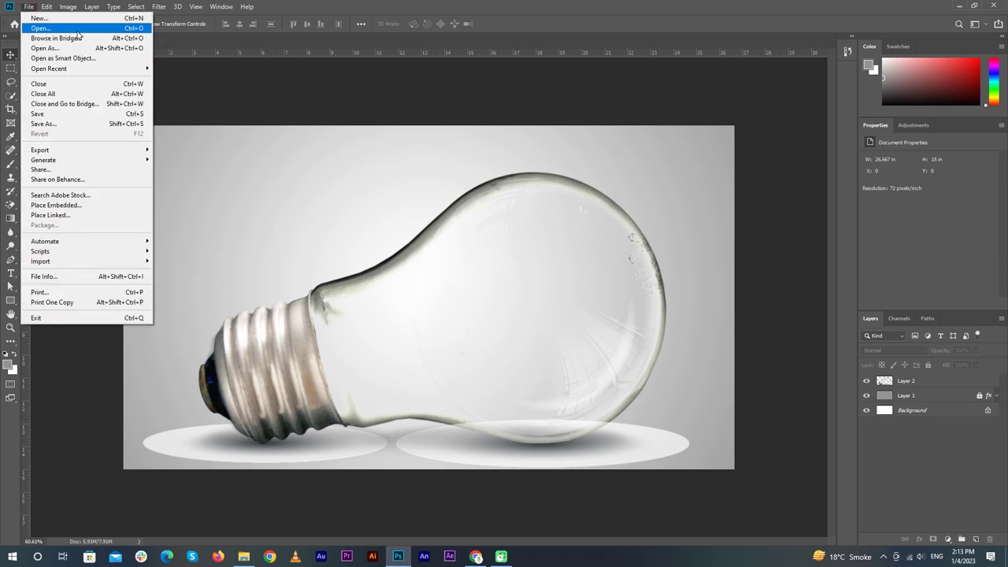
{"action": "left_click", "coordinate": [47, 34]}
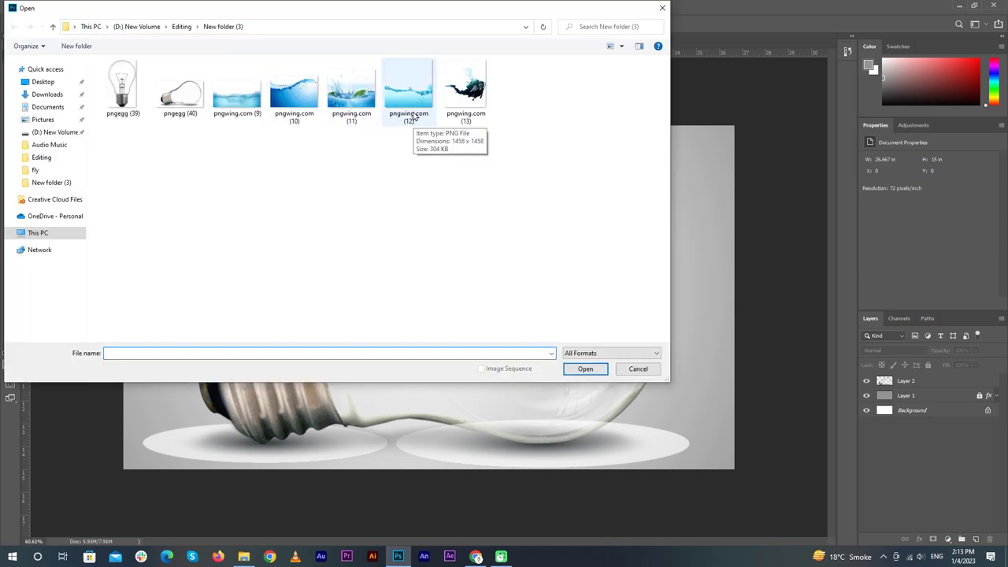
{"action": "left_click", "coordinate": [417, 112]}
{"action": "left_click", "coordinate": [295, 95], "text": "ctrl"}
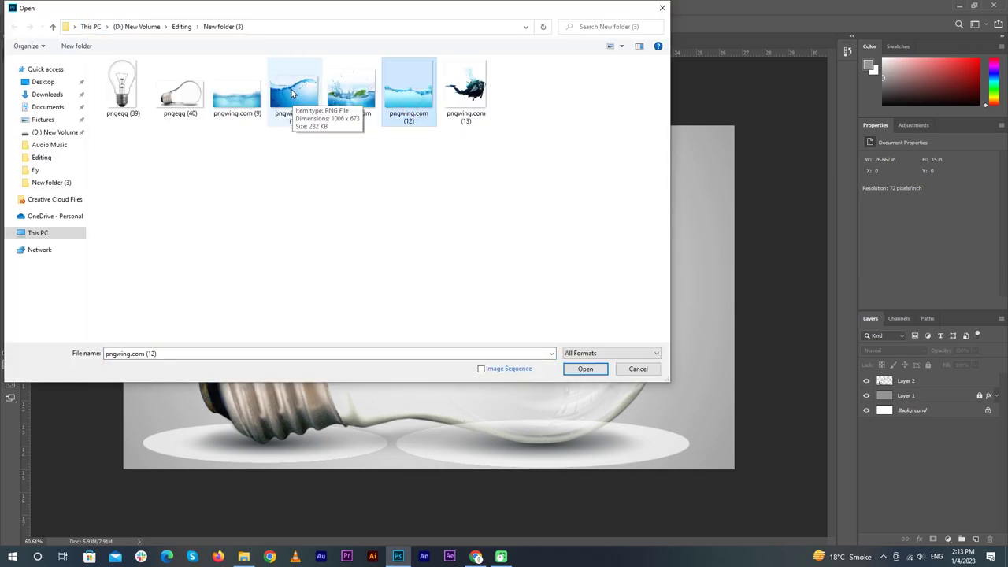
{"action": "left_click", "coordinate": [234, 110], "text": "ctrl"}
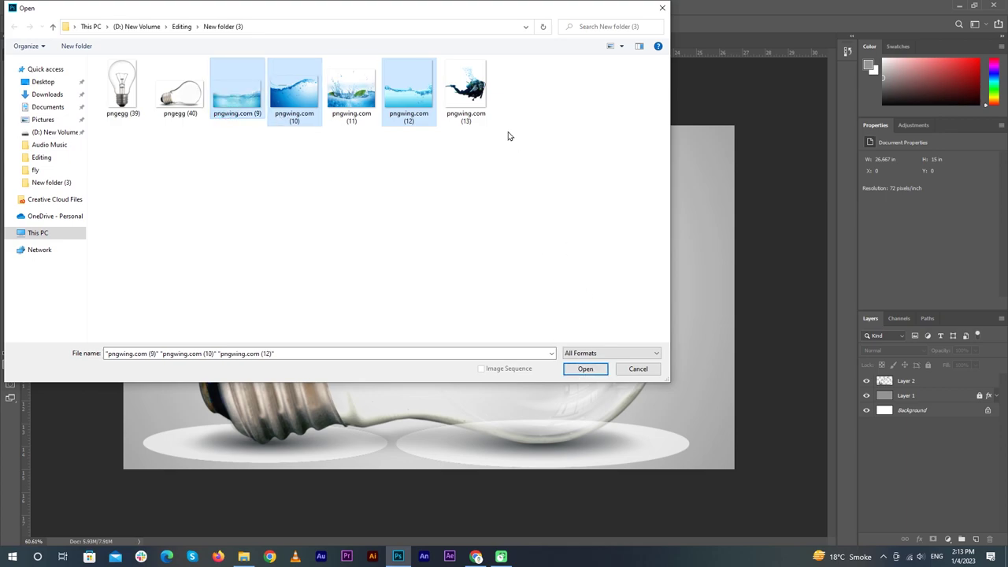
{"action": "left_click", "coordinate": [470, 100], "text": "ctrl"}
{"action": "left_click", "coordinate": [585, 368]}
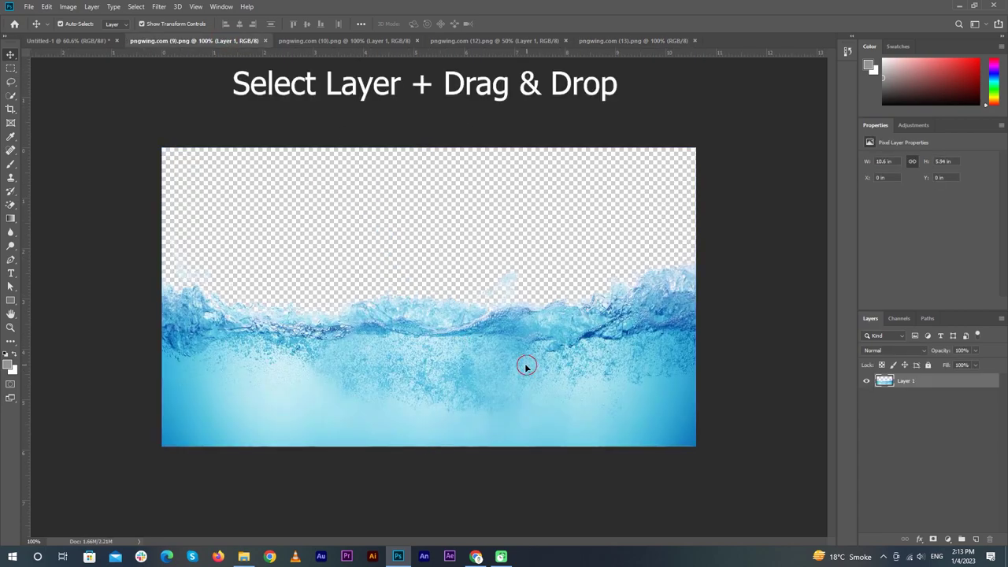
Bring the water image into Untitled-1 as Layer 3, scaled and placed over the bulb.
{"action": "mouse_move", "coordinate": [524, 365]}
{"action": "left_mouse_down"}
{"action": "mouse_move", "coordinate": [269, 174]}
{"action": "mouse_move", "coordinate": [488, 343]}
{"action": "left_mouse_up"}
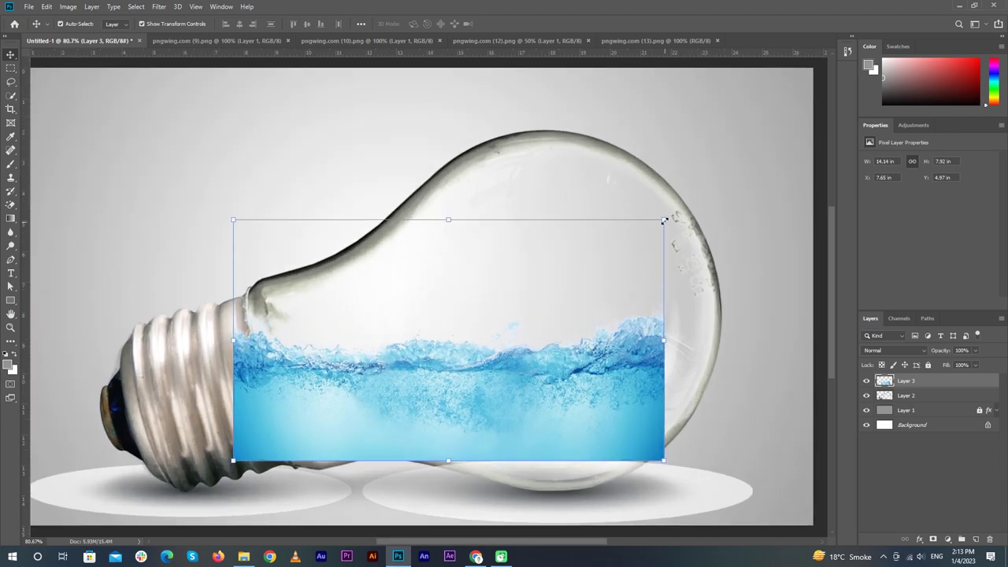
{"action": "key", "text": "ctrl+t"}
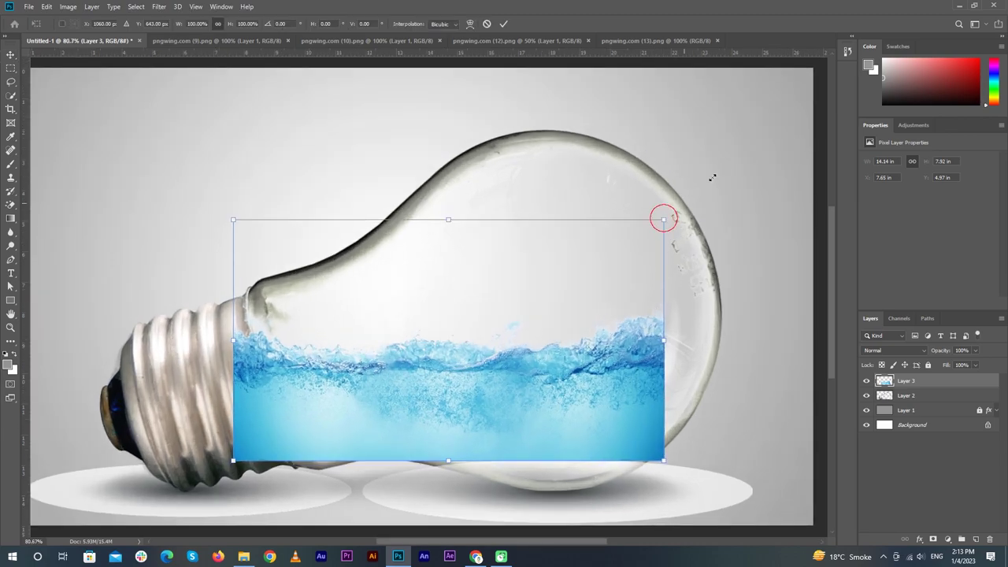
{"action": "left_click_drag", "start_coordinate": [665, 218], "coordinate": [754, 130]}
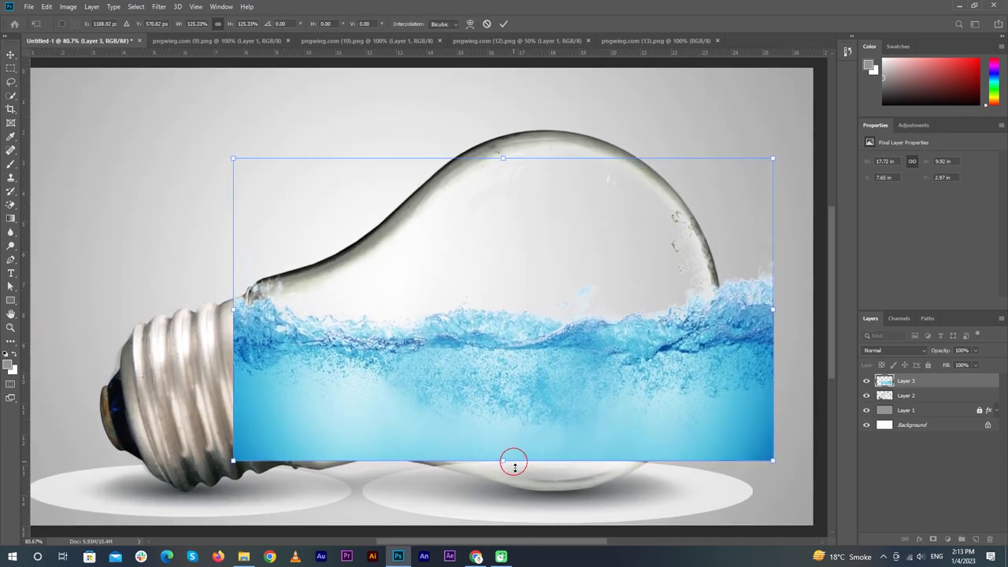
{"action": "left_click_drag", "start_coordinate": [501, 462], "coordinate": [504, 512]}
{"action": "scroll", "coordinate": [434, 303], "scroll_direction": "down", "scroll_amount": 1}
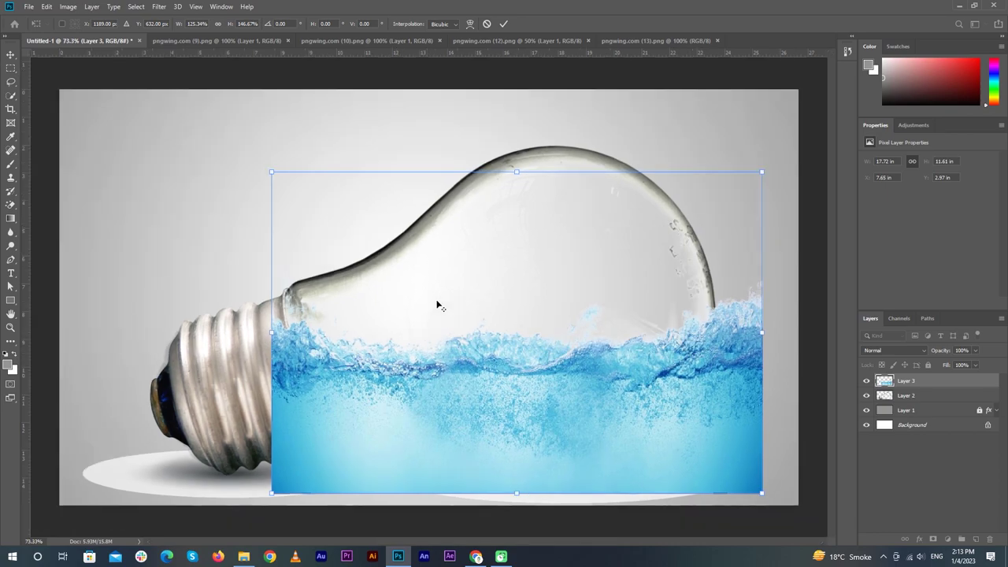
{"action": "scroll", "coordinate": [613, 214], "scroll_direction": "down", "scroll_amount": 3}
{"action": "left_click_drag", "start_coordinate": [621, 228], "coordinate": [740, 148]}
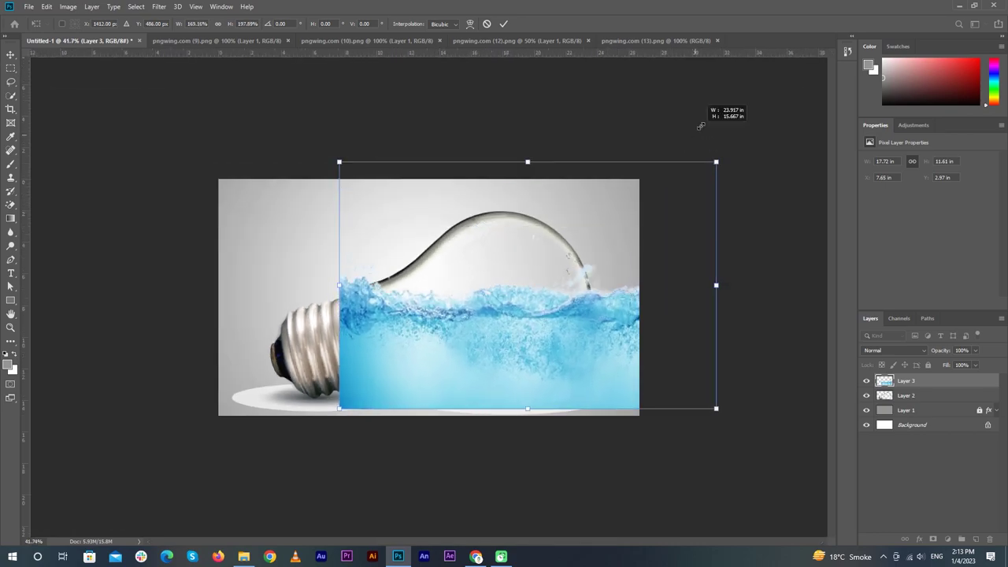
{"action": "mouse_move", "coordinate": [571, 360]}
{"action": "left_mouse_down"}
{"action": "mouse_move", "coordinate": [494, 367]}
{"action": "mouse_move", "coordinate": [488, 348]}
{"action": "left_mouse_up"}
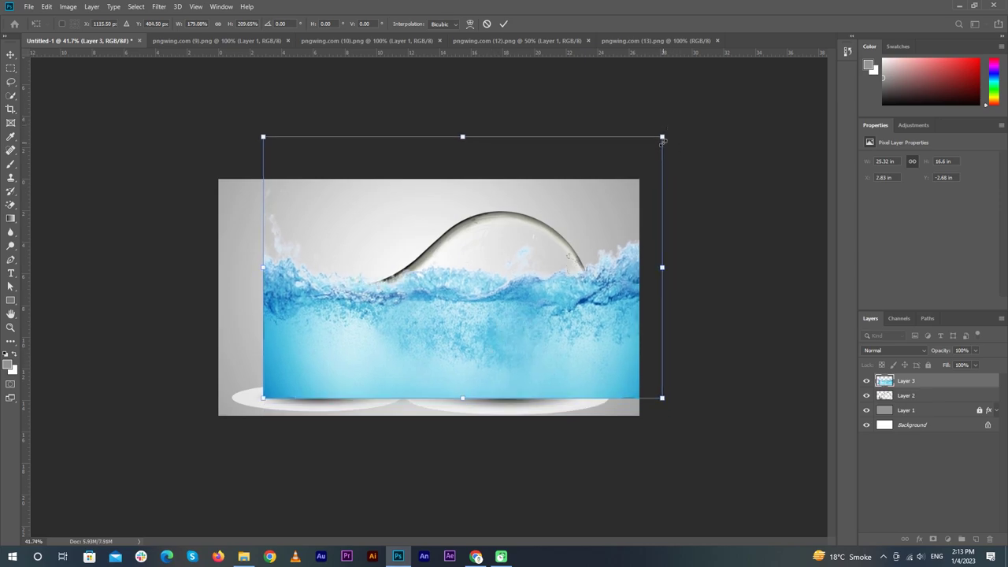
{"action": "left_click_drag", "start_coordinate": [663, 138], "coordinate": [689, 119]}
{"action": "left_click_drag", "start_coordinate": [594, 293], "coordinate": [601, 295]}
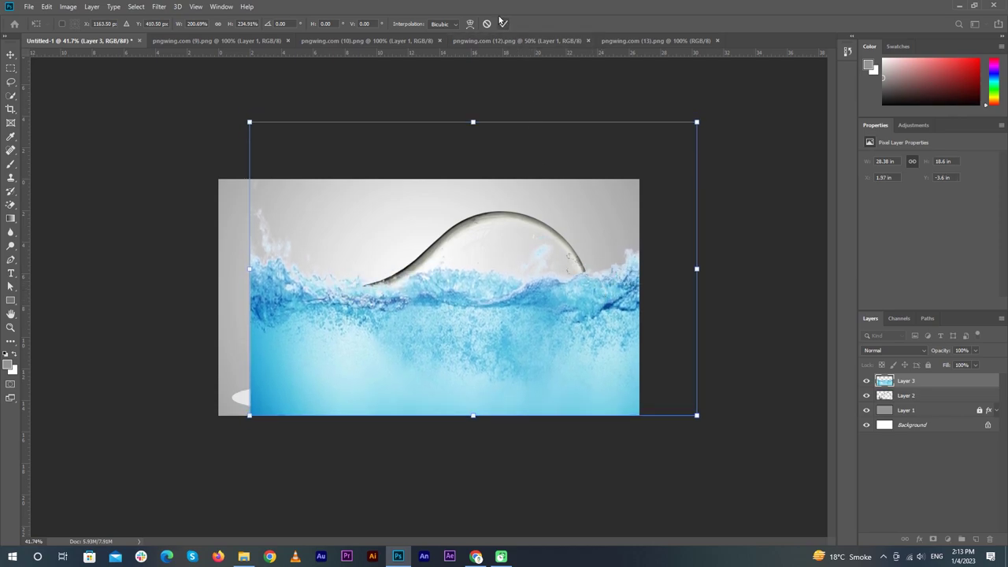
{"action": "left_click", "coordinate": [502, 23]}
{"action": "left_click", "coordinate": [756, 168]}
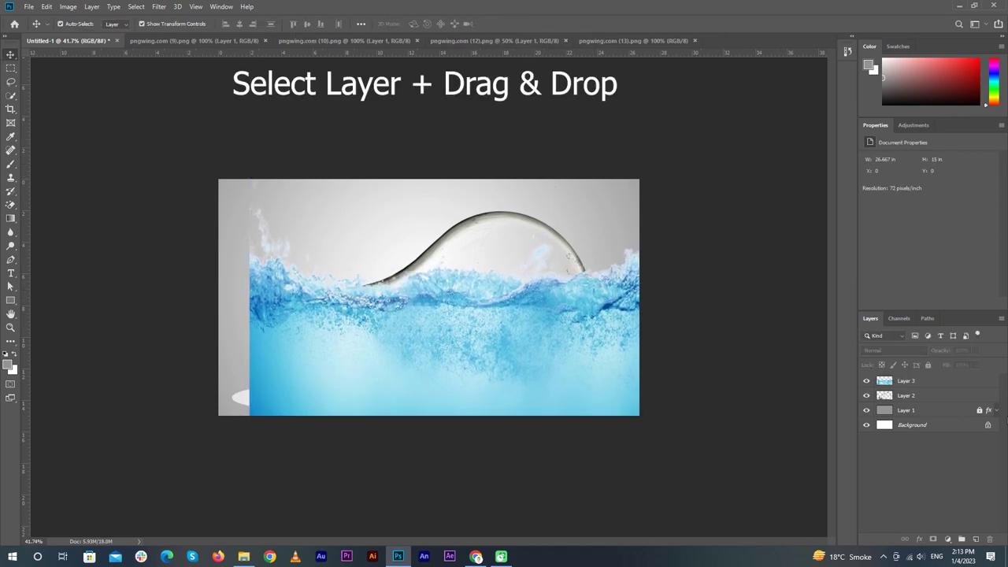
Hide the water layer and set the Pen tool to Path mode.
{"action": "left_click", "coordinate": [866, 381]}
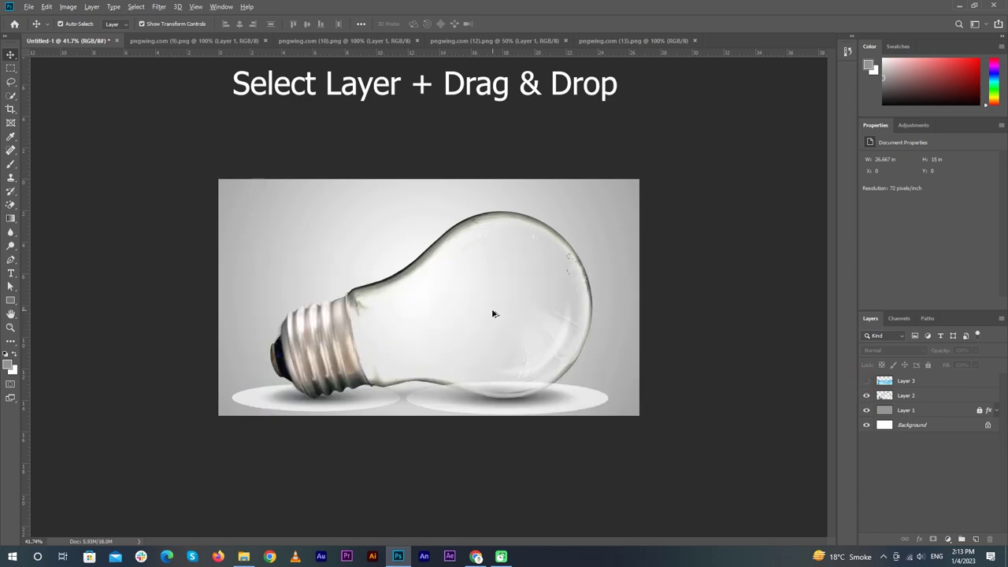
{"action": "scroll", "coordinate": [493, 313], "scroll_direction": "up", "scroll_amount": 1}
{"action": "scroll", "coordinate": [492, 313], "scroll_direction": "up", "scroll_amount": 1}
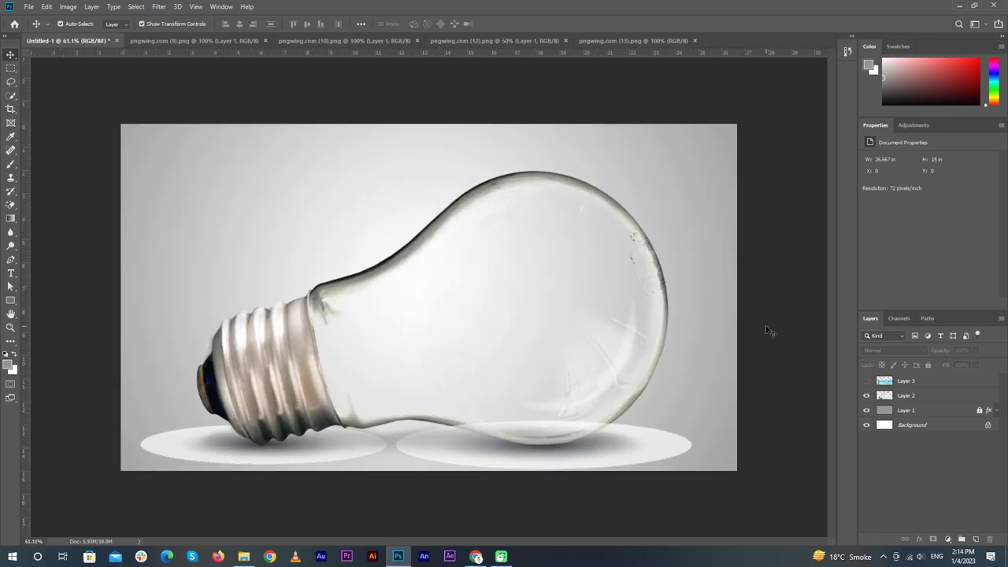
{"action": "key", "text": "p"}
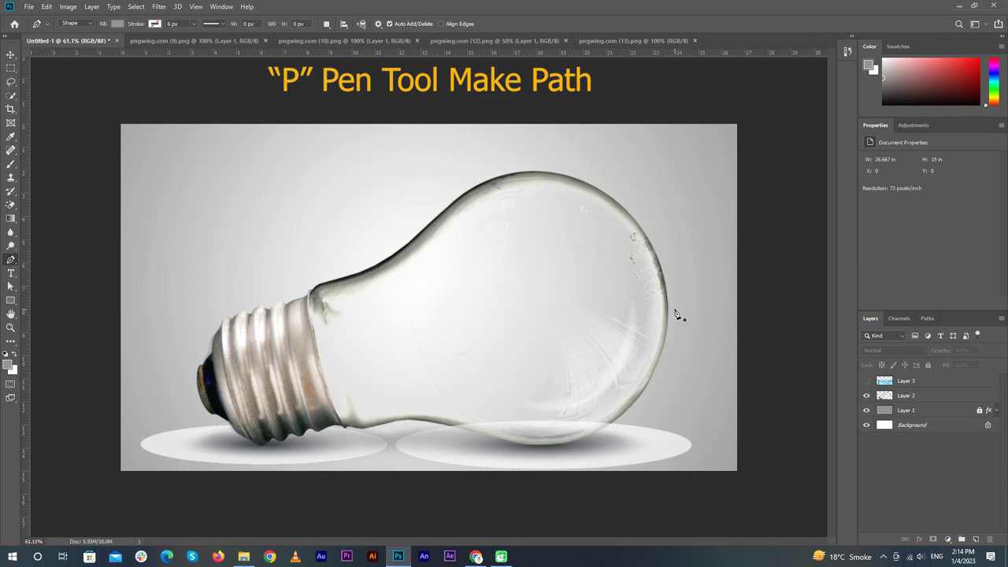
{"action": "scroll", "coordinate": [656, 355], "scroll_direction": "up", "scroll_amount": 2}
{"action": "scroll", "coordinate": [656, 355], "scroll_direction": "up", "scroll_amount": 1}
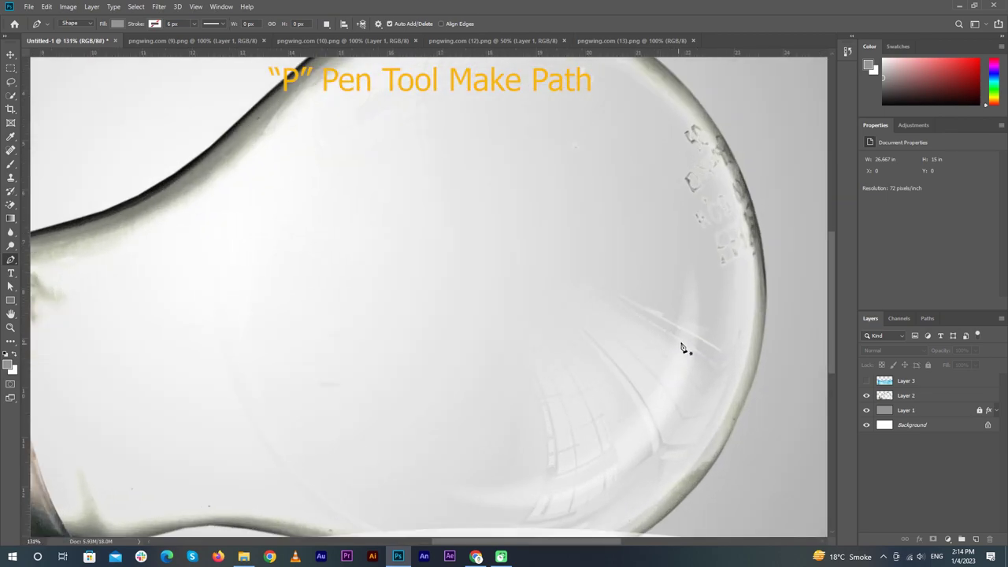
{"action": "left_click", "coordinate": [71, 23]}
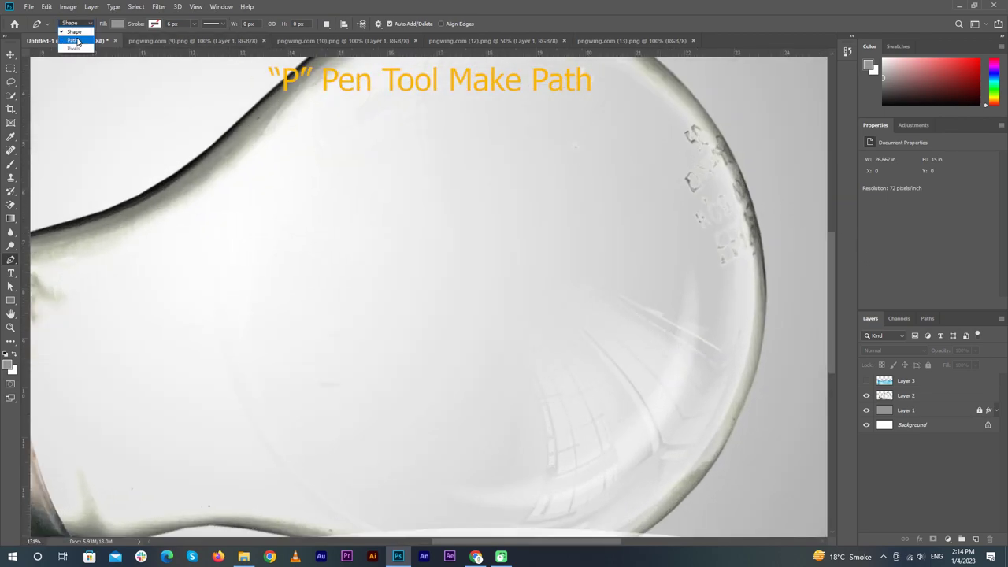
{"action": "left_click", "coordinate": [68, 40]}
{"action": "scroll", "coordinate": [731, 157], "scroll_direction": "up", "scroll_amount": 1}
{"action": "scroll", "coordinate": [625, 133], "scroll_direction": "up", "scroll_amount": 1}
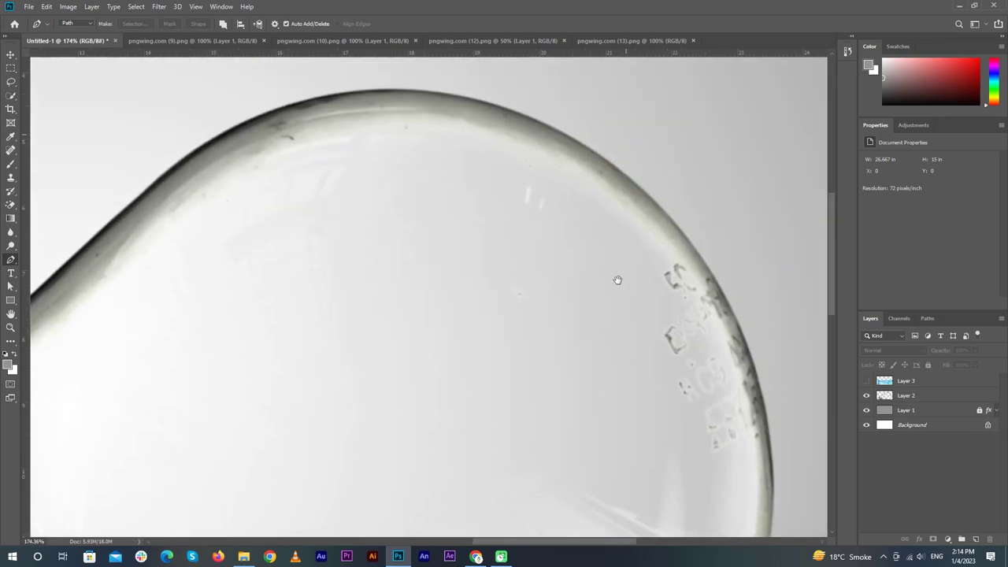
{"action": "scroll", "coordinate": [617, 281], "scroll_direction": "up", "scroll_amount": 1}
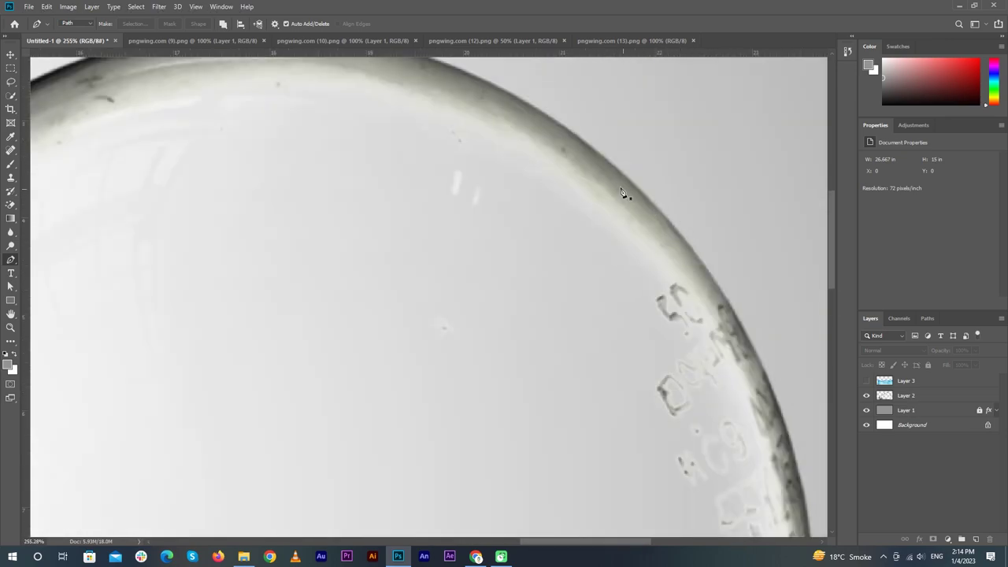
Trace curved anchors from the bulb's upper edge down its right side and around the bottom.
{"action": "left_click", "coordinate": [583, 144]}
{"action": "scroll", "coordinate": [599, 158], "scroll_direction": "down", "scroll_amount": 2}
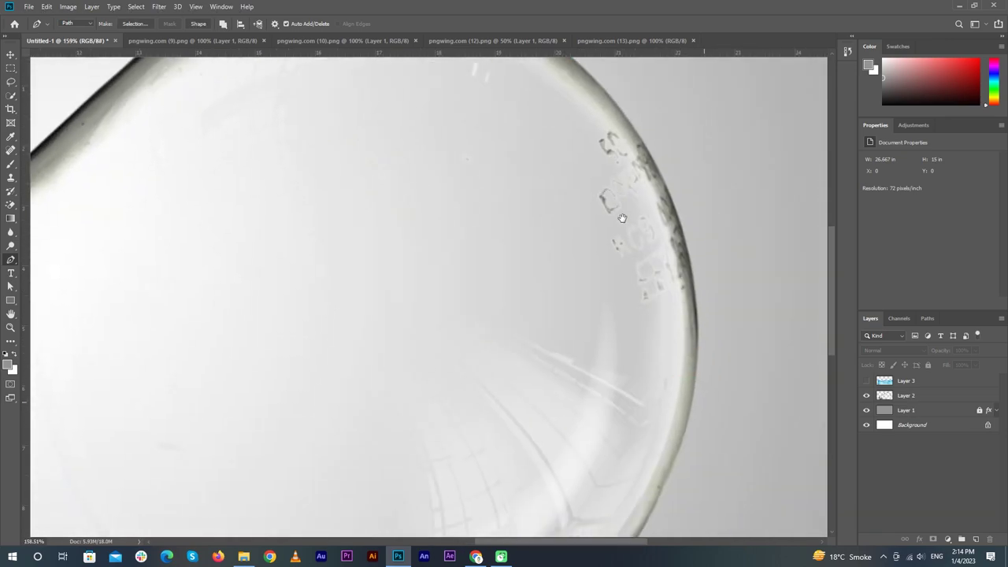
{"action": "left_click_drag", "start_coordinate": [630, 400], "coordinate": [646, 302]}
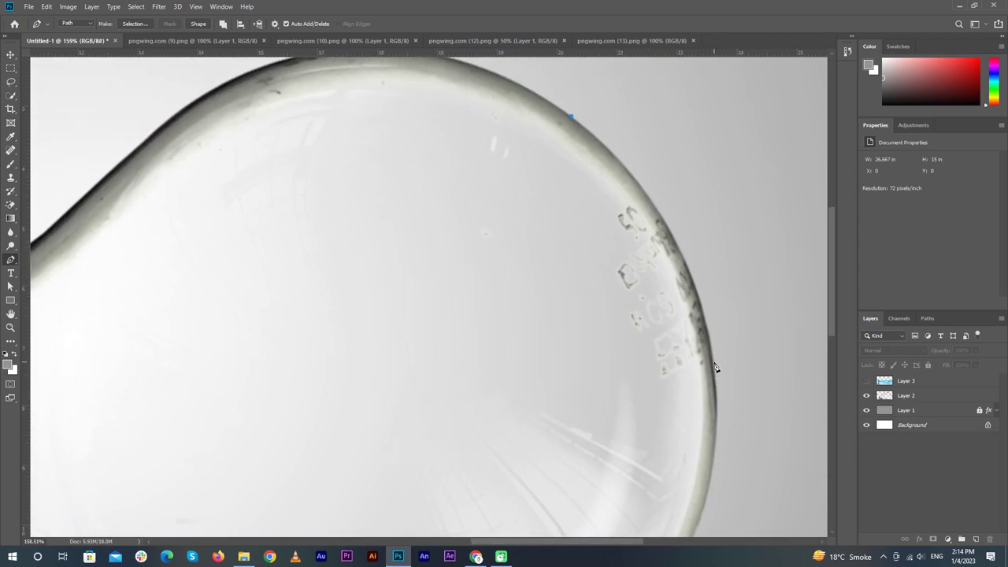
{"action": "left_click_drag", "start_coordinate": [714, 362], "coordinate": [738, 526]}
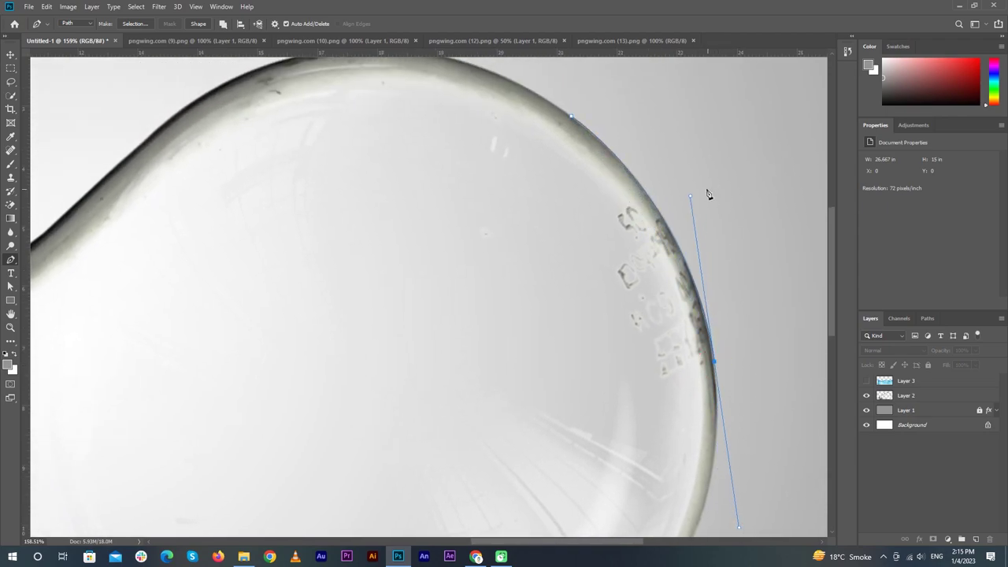
{"action": "left_click_drag", "start_coordinate": [682, 479], "coordinate": [719, 281]}
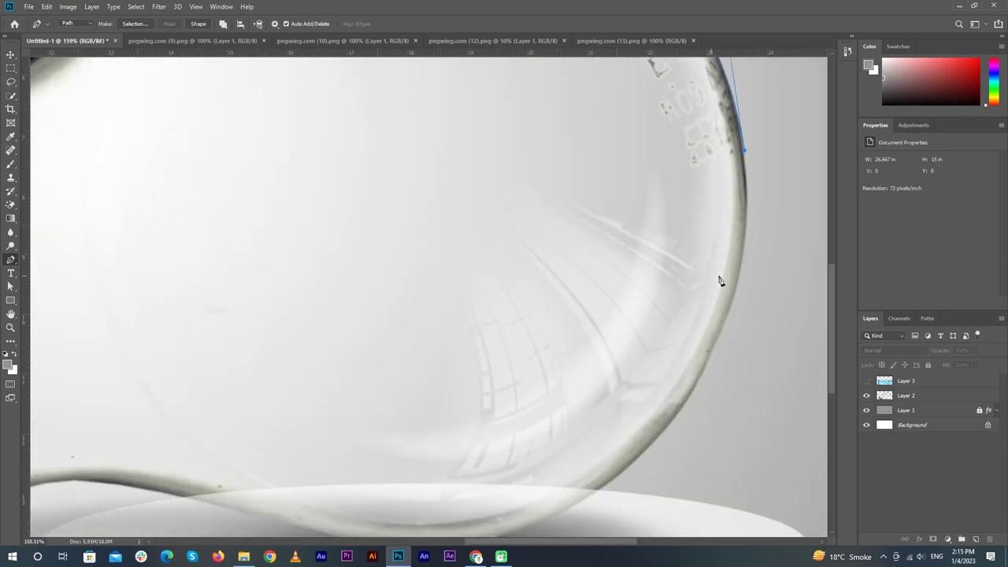
{"action": "left_click_drag", "start_coordinate": [637, 465], "coordinate": [543, 486]}
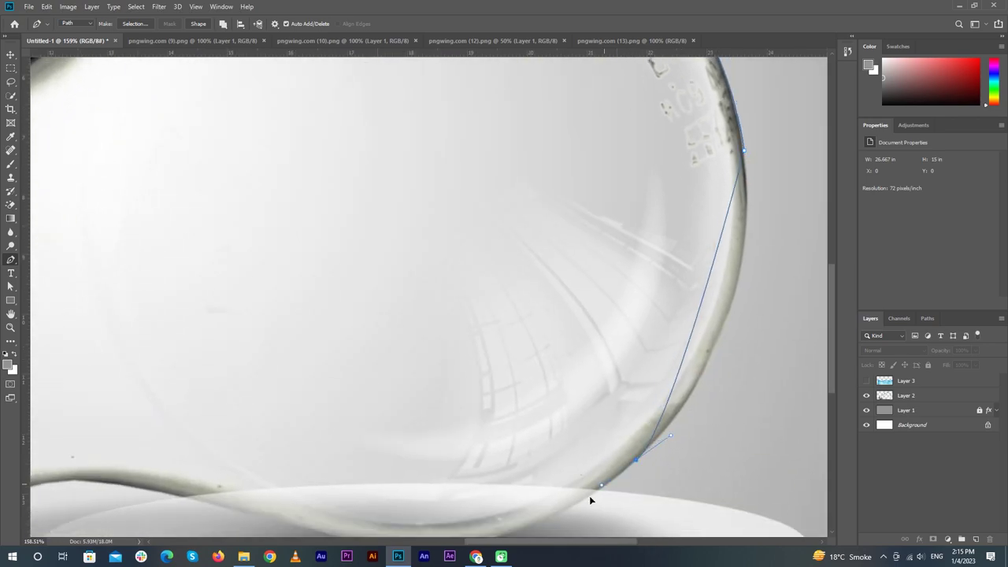
{"action": "scroll", "coordinate": [797, 337], "scroll_direction": "up", "scroll_amount": 1}
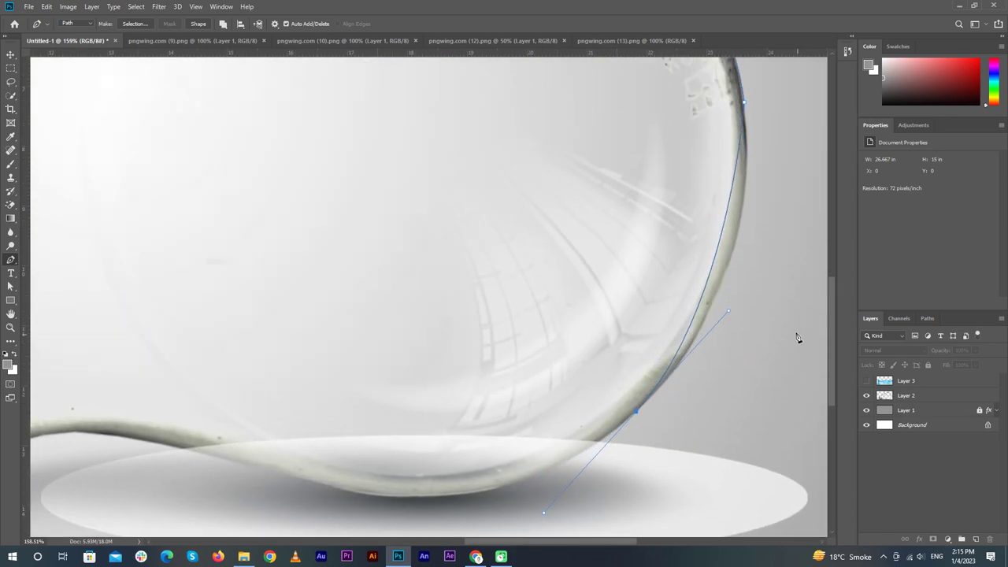
{"action": "left_click_drag", "start_coordinate": [731, 314], "coordinate": [774, 287]}
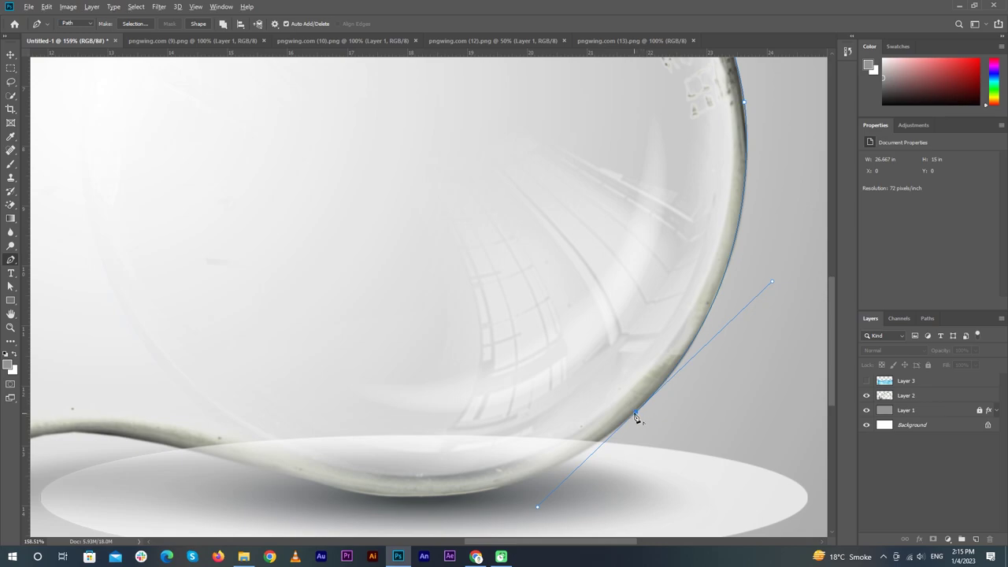
{"action": "left_click_drag", "start_coordinate": [491, 467], "coordinate": [517, 376]}
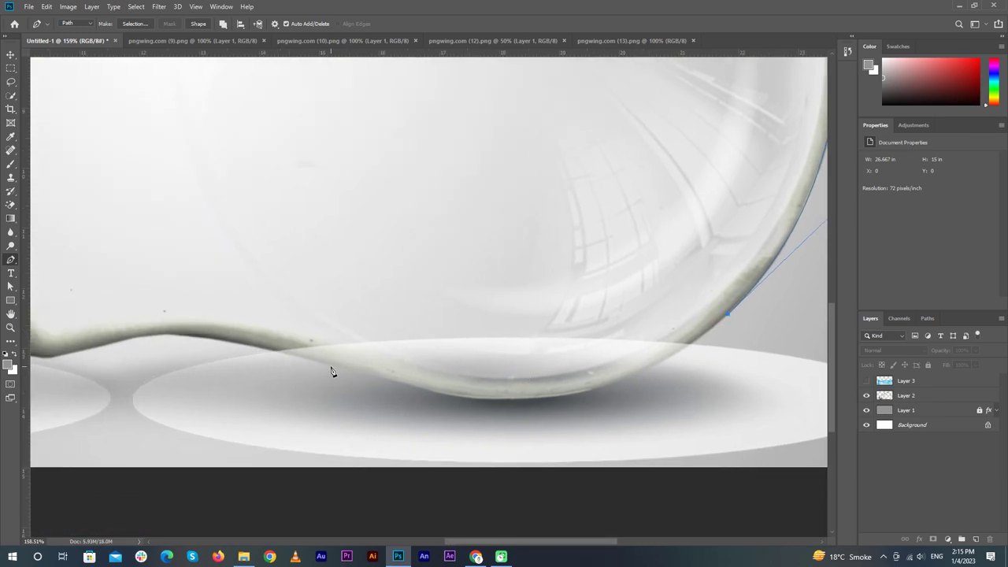
{"action": "left_click_drag", "start_coordinate": [329, 365], "coordinate": [115, 308]}
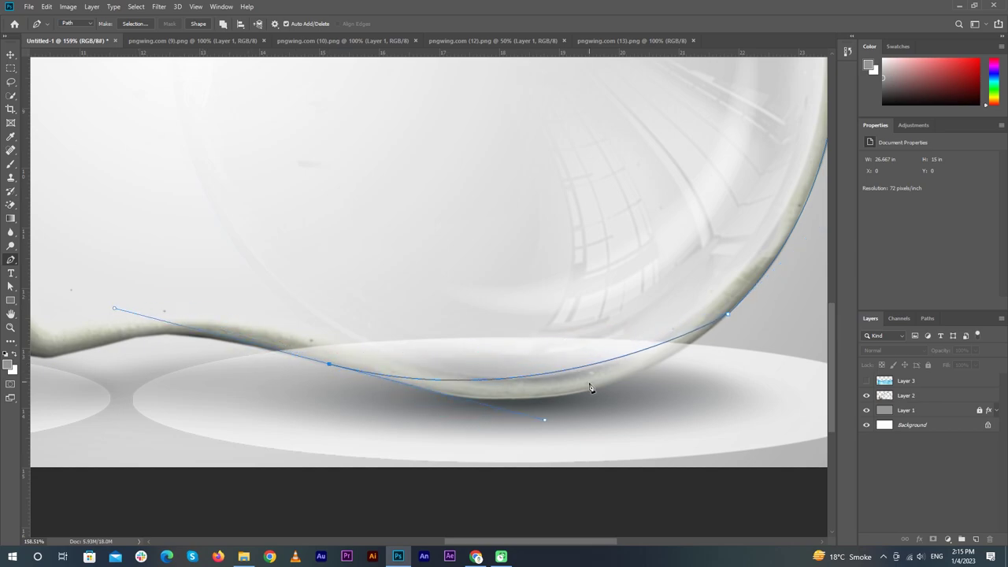
{"action": "left_click_drag", "start_coordinate": [544, 420], "coordinate": [602, 471]}
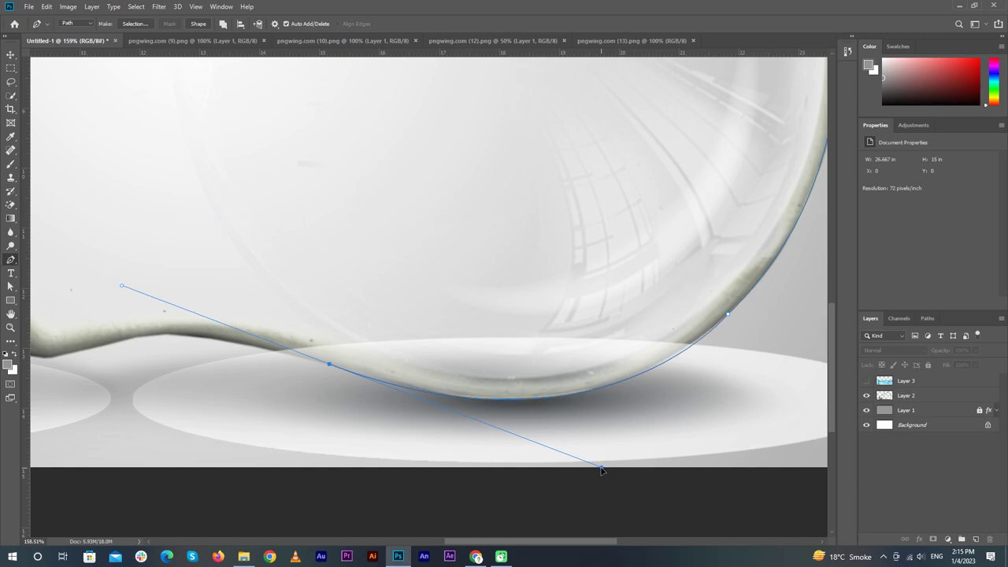
{"action": "left_click", "coordinate": [326, 365], "text": "alt"}
Continue the path along the ridge near the bulb's base.
{"action": "scroll", "coordinate": [220, 364], "scroll_direction": "left", "scroll_amount": 5}
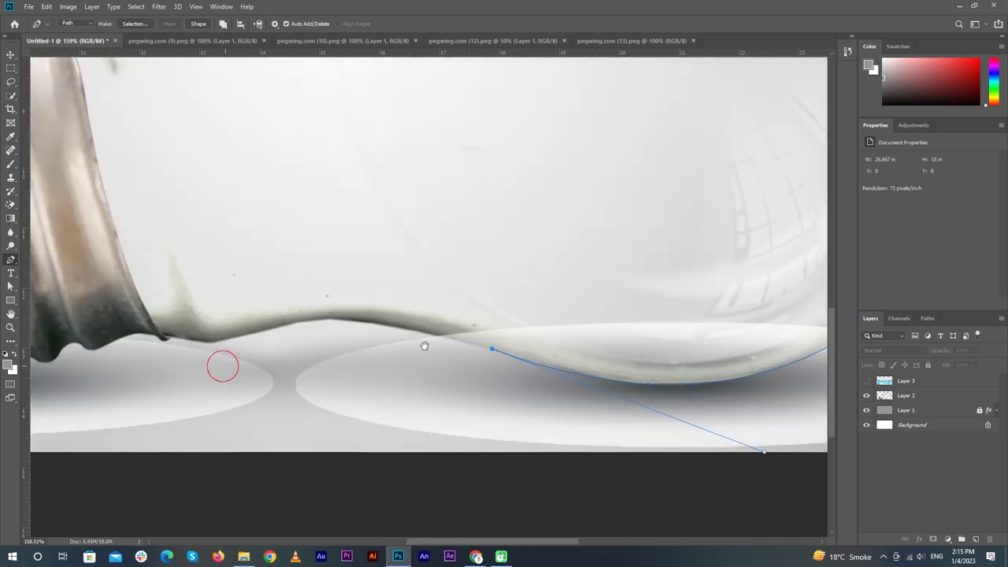
{"action": "left_click_drag", "start_coordinate": [335, 322], "coordinate": [253, 349]}
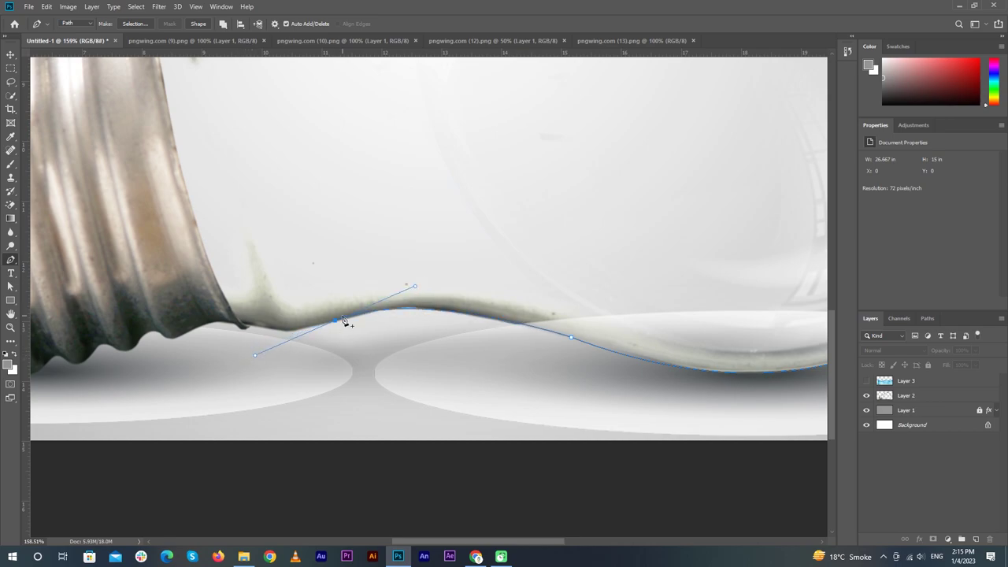
{"action": "left_click_drag", "start_coordinate": [337, 322], "coordinate": [388, 319], "text": "alt"}
{"action": "key", "text": "ctrl+z"}
{"action": "scroll", "coordinate": [362, 319], "scroll_direction": "up", "scroll_amount": 2}
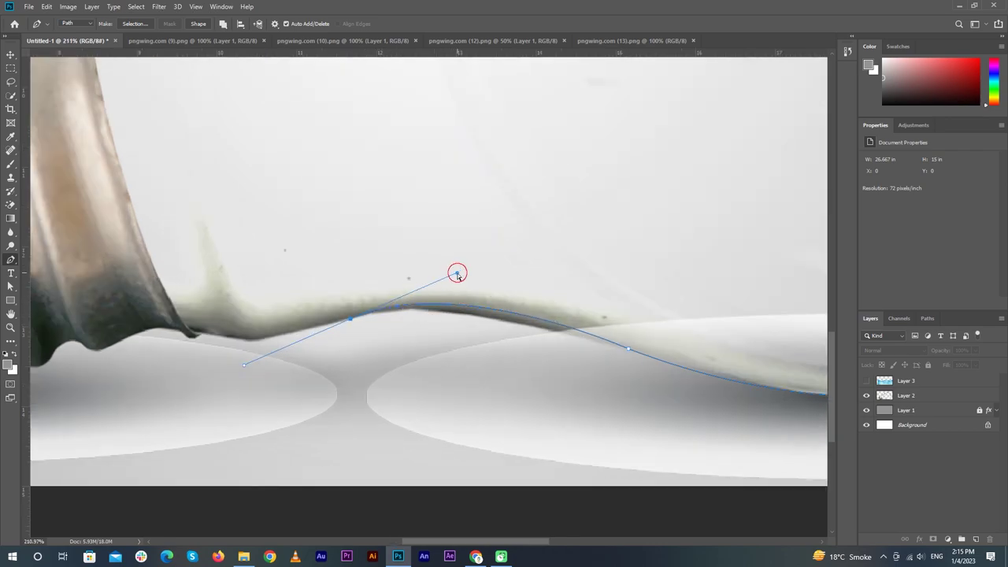
{"action": "mouse_move", "coordinate": [456, 273]}
{"action": "left_mouse_down"}
{"action": "mouse_move", "coordinate": [448, 293]}
{"action": "mouse_move", "coordinate": [433, 290]}
{"action": "left_mouse_up"}
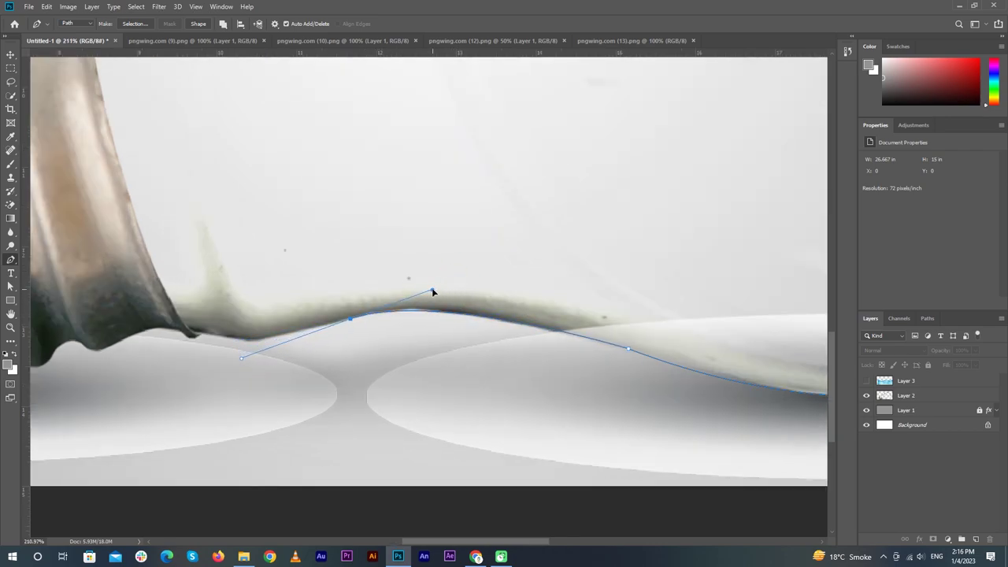
{"action": "left_click", "coordinate": [351, 321]}
{"action": "left_click_drag", "start_coordinate": [263, 344], "coordinate": [347, 325]}
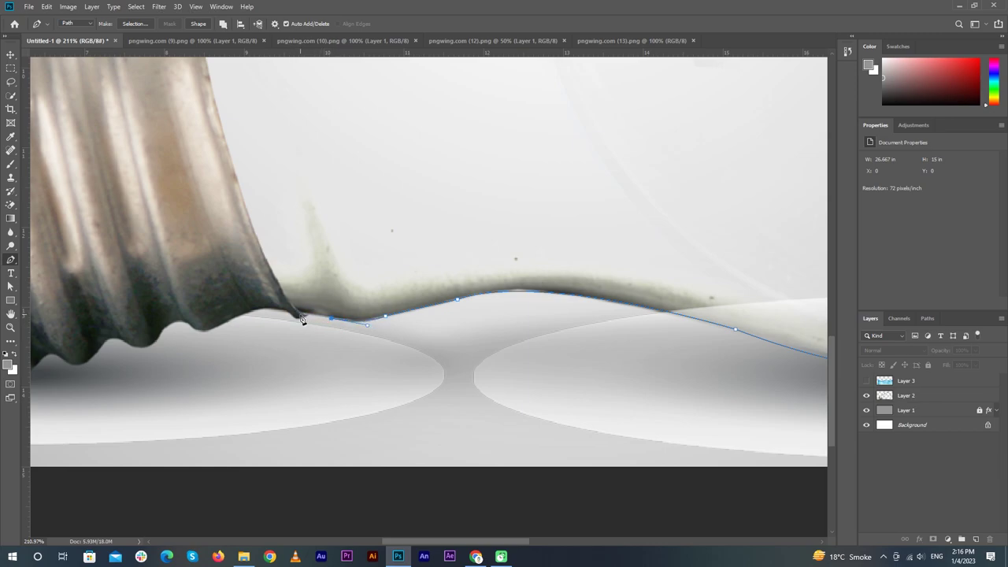
Extend the path up the metal base's edge to the top of the base.
{"action": "left_click", "coordinate": [304, 315]}
{"action": "left_click", "coordinate": [282, 291]}
{"action": "scroll", "coordinate": [265, 213], "scroll_direction": "up", "scroll_amount": 5}
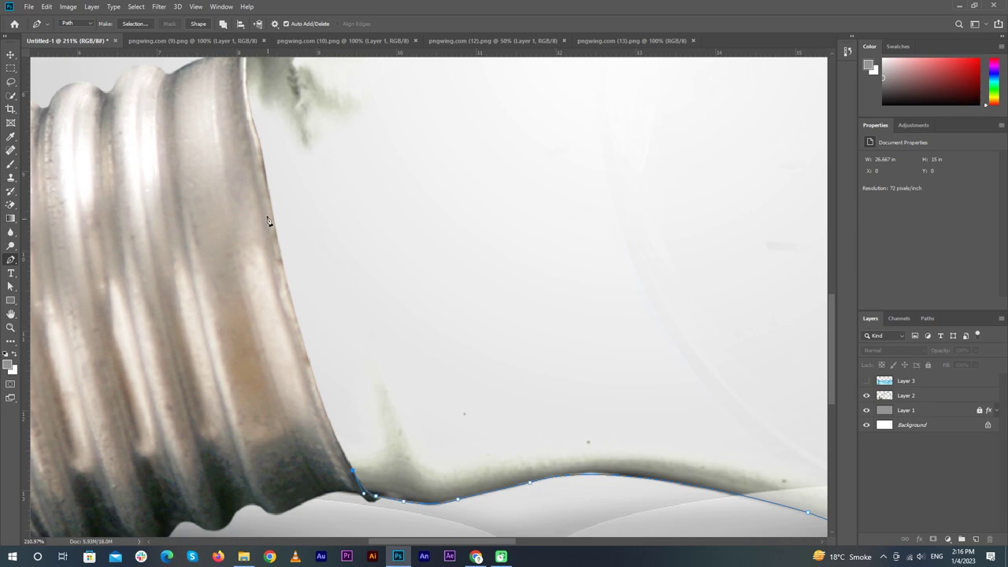
{"action": "left_click_drag", "start_coordinate": [269, 192], "coordinate": [263, 119]}
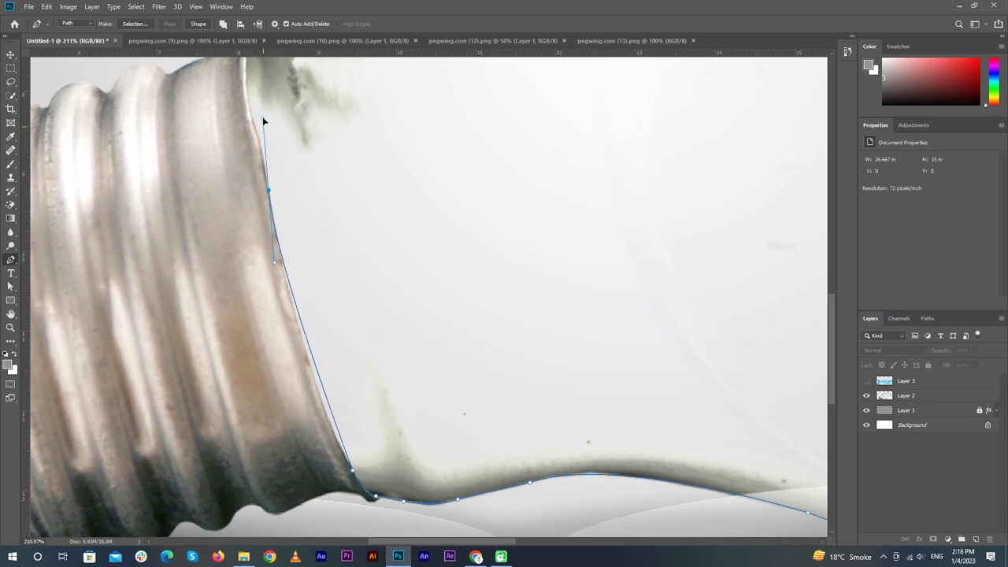
{"action": "left_click_drag", "start_coordinate": [275, 264], "coordinate": [295, 368]}
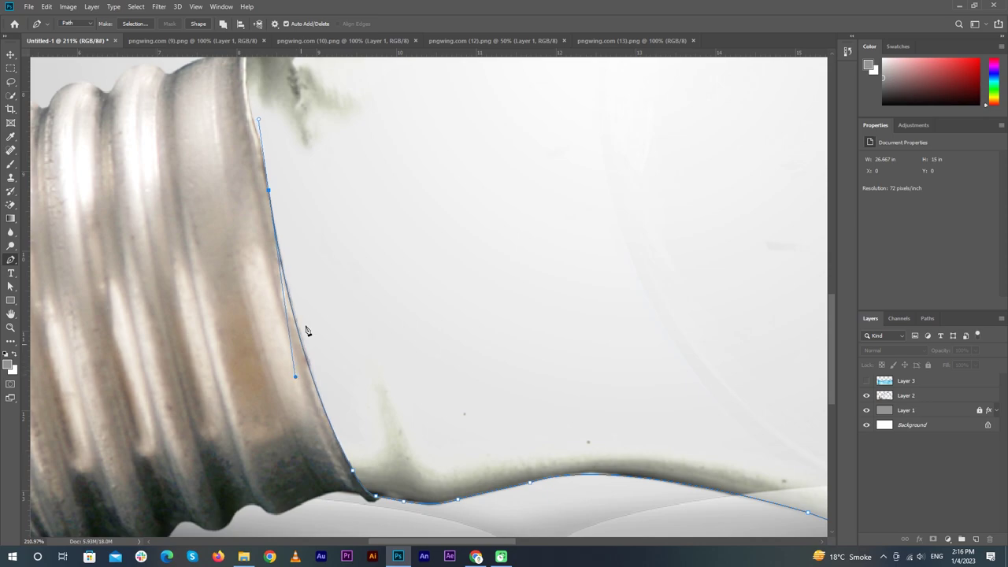
{"action": "left_click", "coordinate": [268, 191]}
{"action": "mouse_move", "coordinate": [269, 190]}
{"action": "left_mouse_down"}
{"action": "mouse_move", "coordinate": [420, 421]}
{"action": "mouse_move", "coordinate": [398, 384]}
{"action": "left_mouse_up"}
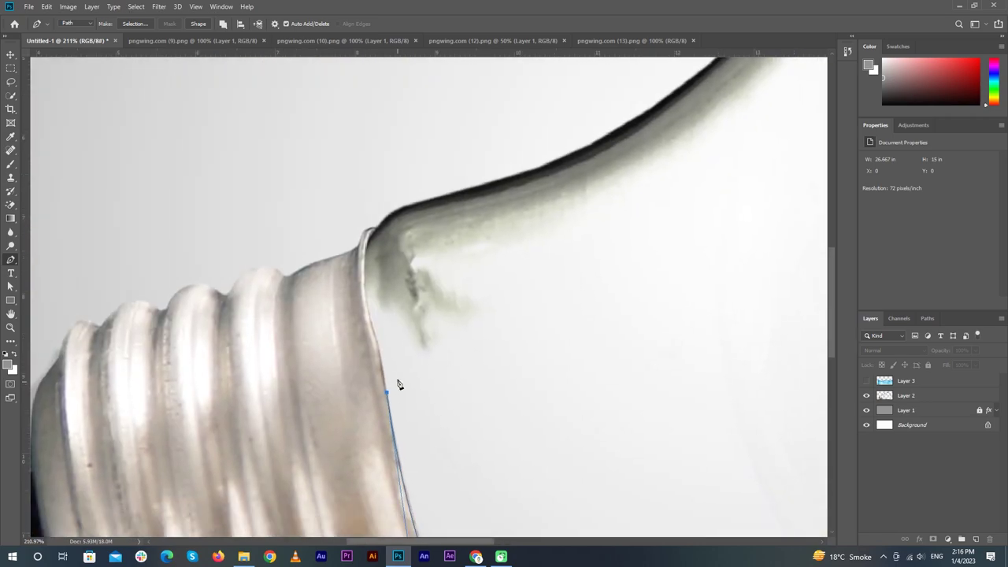
{"action": "left_click_drag", "start_coordinate": [369, 316], "coordinate": [358, 297]}
{"action": "left_click", "coordinate": [370, 317]}
{"action": "left_click_drag", "start_coordinate": [366, 244], "coordinate": [372, 204]}
{"action": "left_click", "coordinate": [367, 243], "text": "alt"}
Fit the image to the window and add curved anchors along the upper edge past the neck.
{"action": "key", "text": "ctrl+0"}
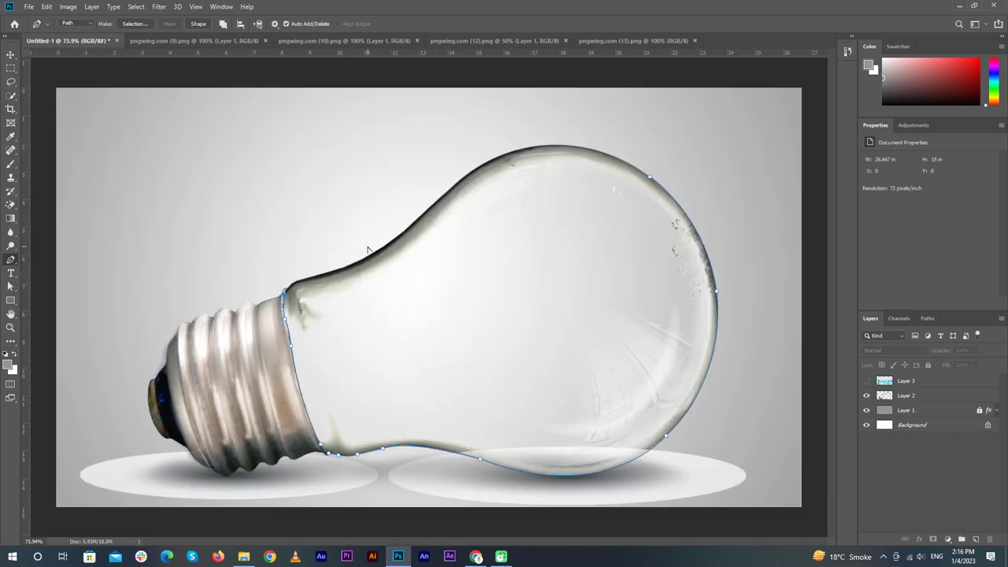
{"action": "scroll", "coordinate": [299, 293], "scroll_direction": "up", "scroll_amount": 5}
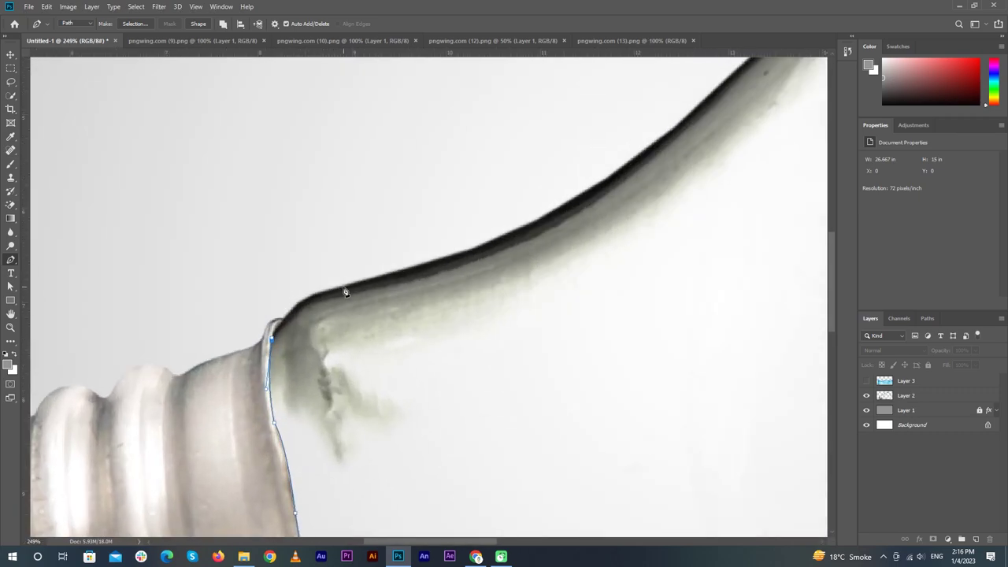
{"action": "left_click_drag", "start_coordinate": [343, 287], "coordinate": [376, 269]}
{"action": "key", "text": "ctrl+z"}
{"action": "left_click", "coordinate": [358, 281]}
{"action": "left_click_drag", "start_coordinate": [357, 281], "coordinate": [434, 269]}
{"action": "left_click_drag", "start_coordinate": [359, 284], "coordinate": [337, 289]}
{"action": "left_click_drag", "start_coordinate": [291, 293], "coordinate": [295, 295]}
Curve the path further along the bulb's upper edge toward the starting point.
{"action": "scroll", "coordinate": [336, 293], "scroll_direction": "up", "scroll_amount": 2}
{"action": "scroll", "coordinate": [336, 292], "scroll_direction": "right", "scroll_amount": 2}
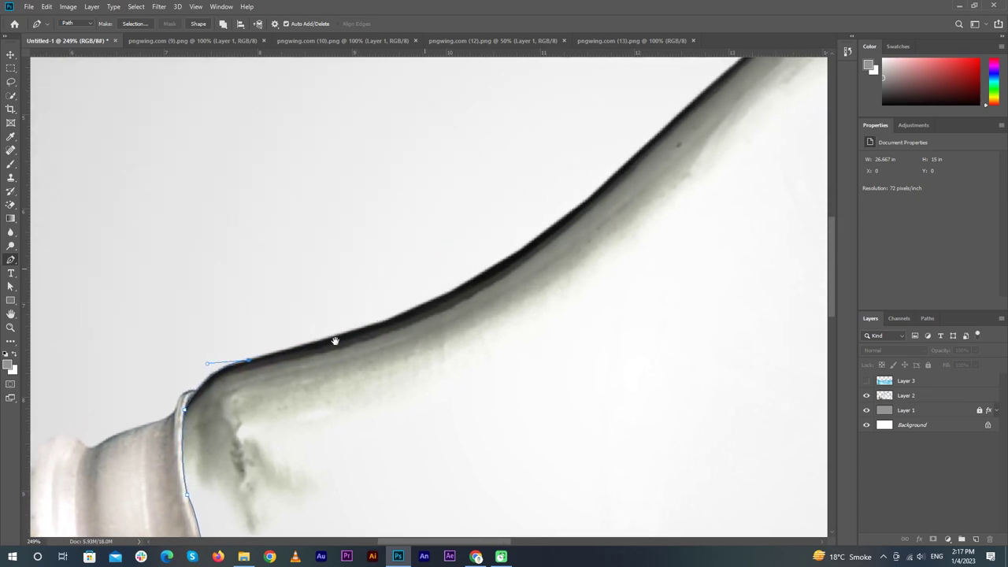
{"action": "left_click_drag", "start_coordinate": [589, 199], "coordinate": [684, 110]}
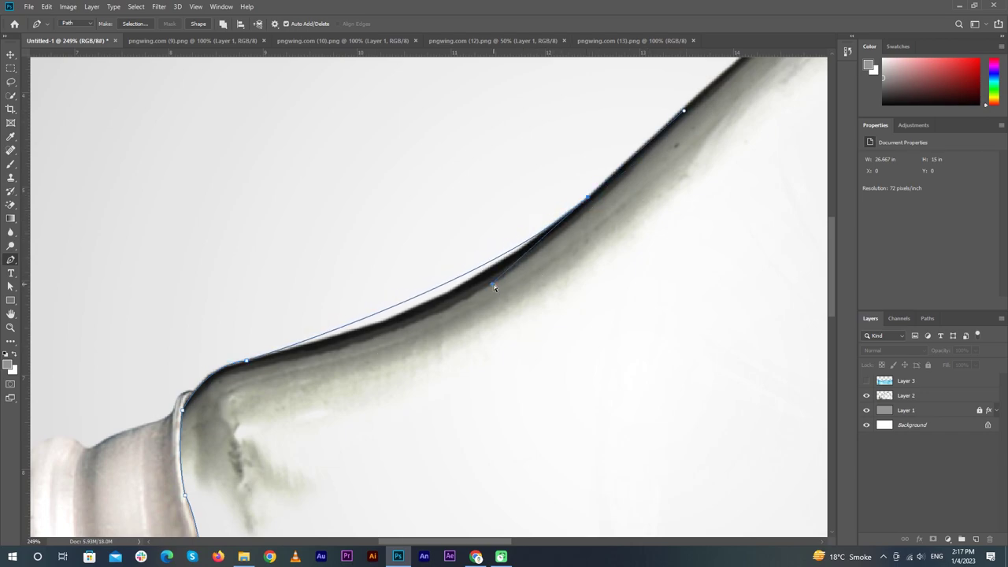
{"action": "left_click_drag", "start_coordinate": [493, 287], "coordinate": [456, 325]}
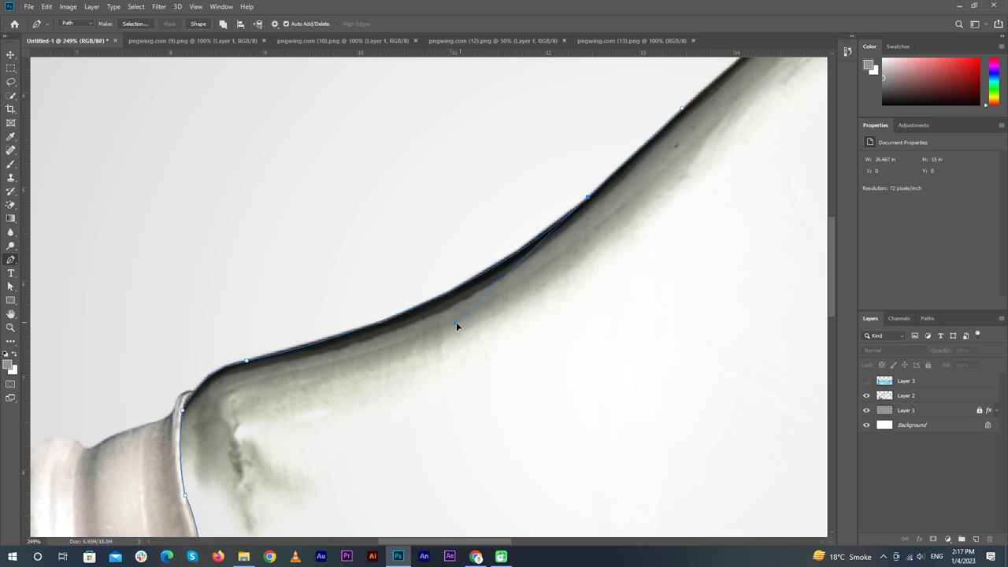
{"action": "left_click", "coordinate": [589, 198], "text": "alt"}
{"action": "scroll", "coordinate": [589, 200], "scroll_direction": "down", "scroll_amount": 4, "text": "alt"}
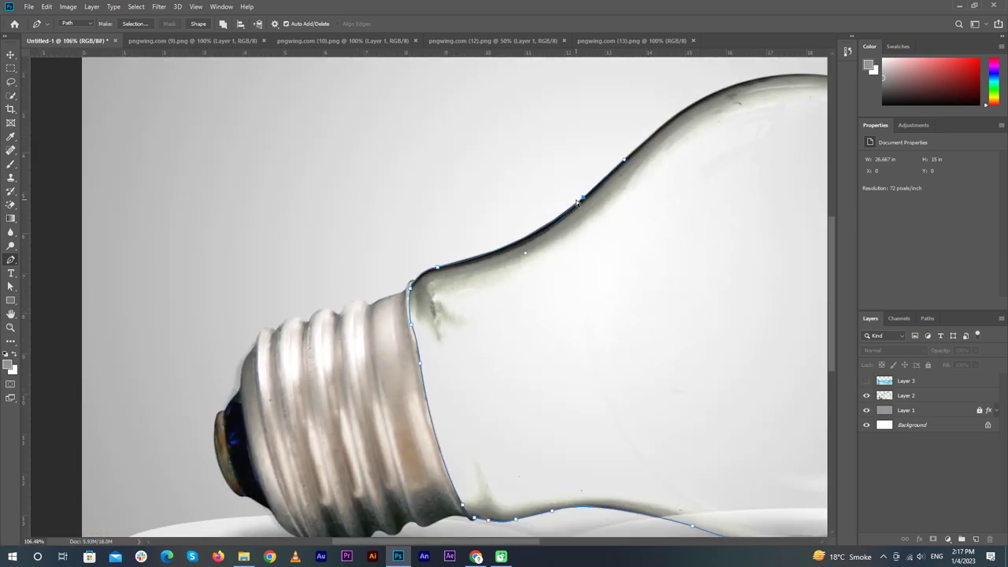
{"action": "scroll", "coordinate": [583, 199], "scroll_direction": "down", "scroll_amount": 2, "text": "alt"}
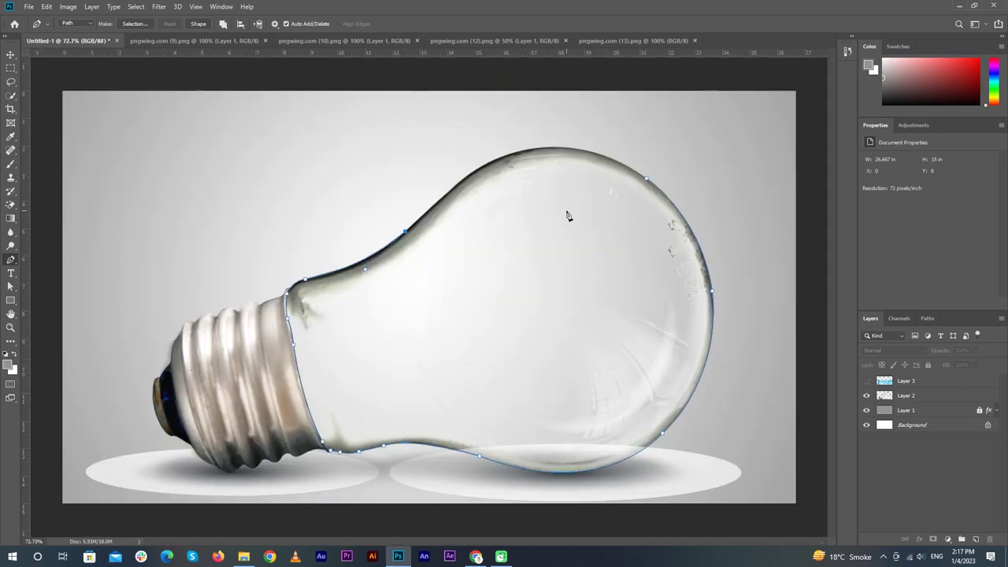
Close the path, fill it grey on new Layer 4, hide Layer 4 and show the water layer.
{"action": "left_click", "coordinate": [646, 180]}
{"action": "left_click", "coordinate": [975, 539]}
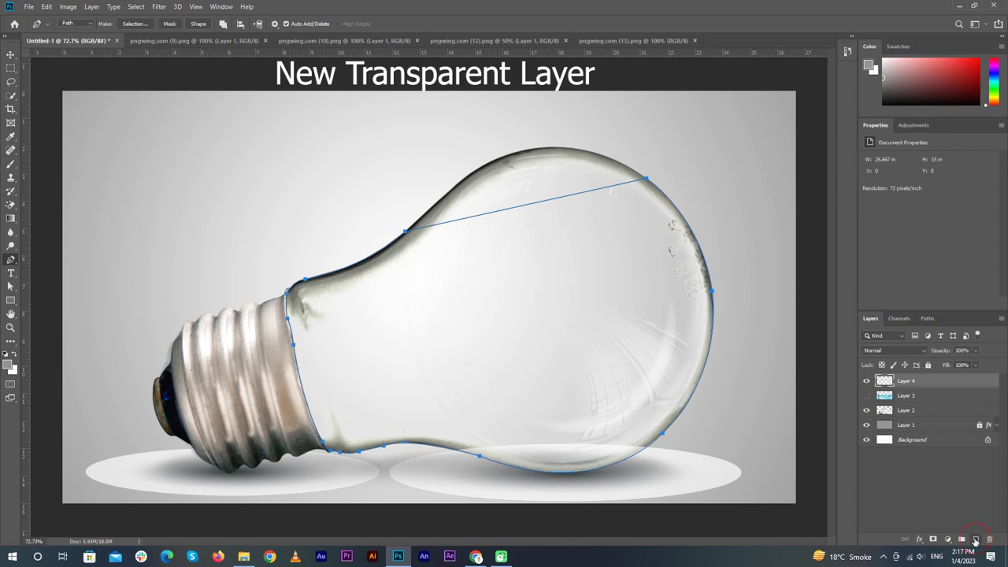
{"action": "key", "text": "ctrl+Return"}
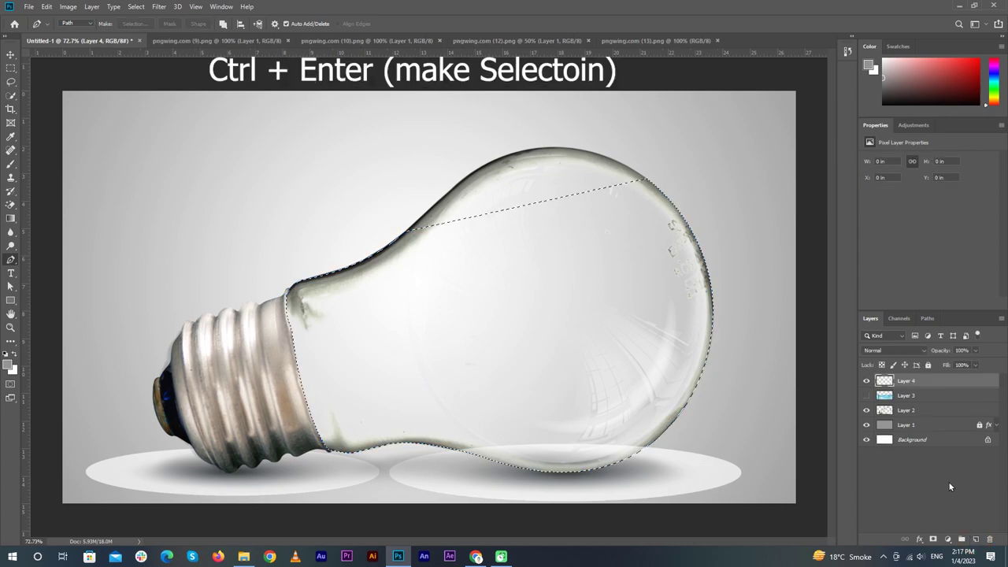
{"action": "key", "text": "alt+Delete"}
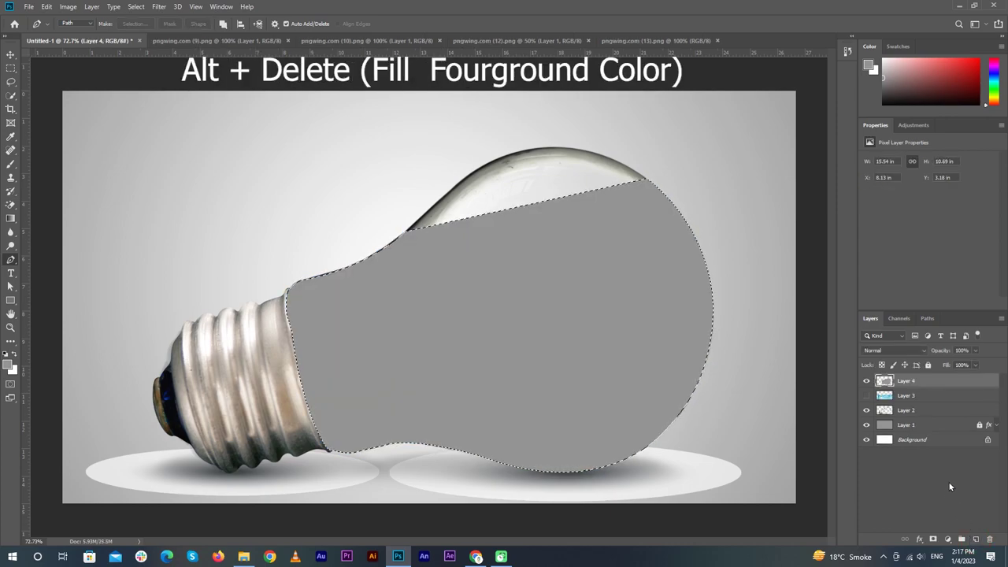
{"action": "key", "text": "ctrl+d"}
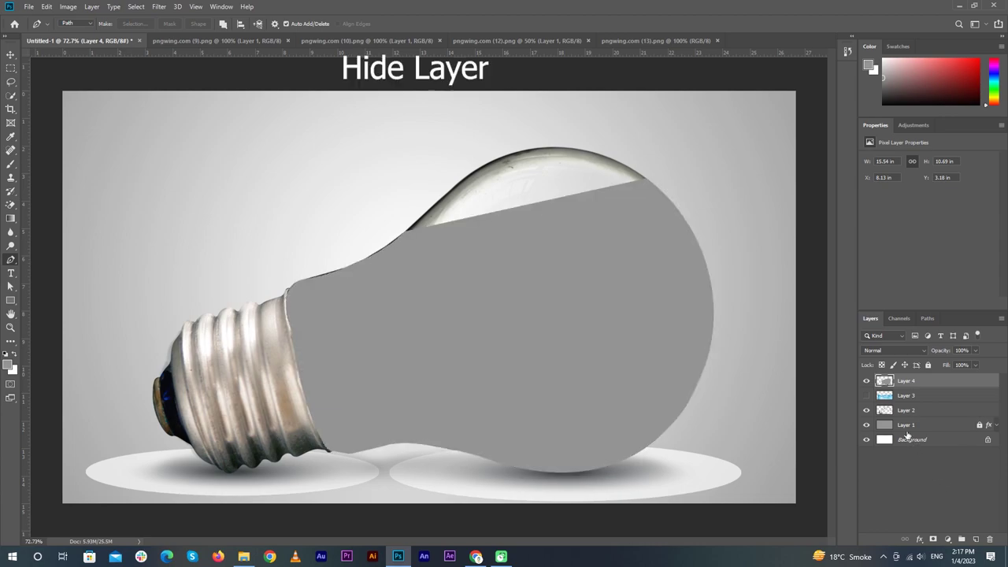
{"action": "left_click", "coordinate": [865, 382]}
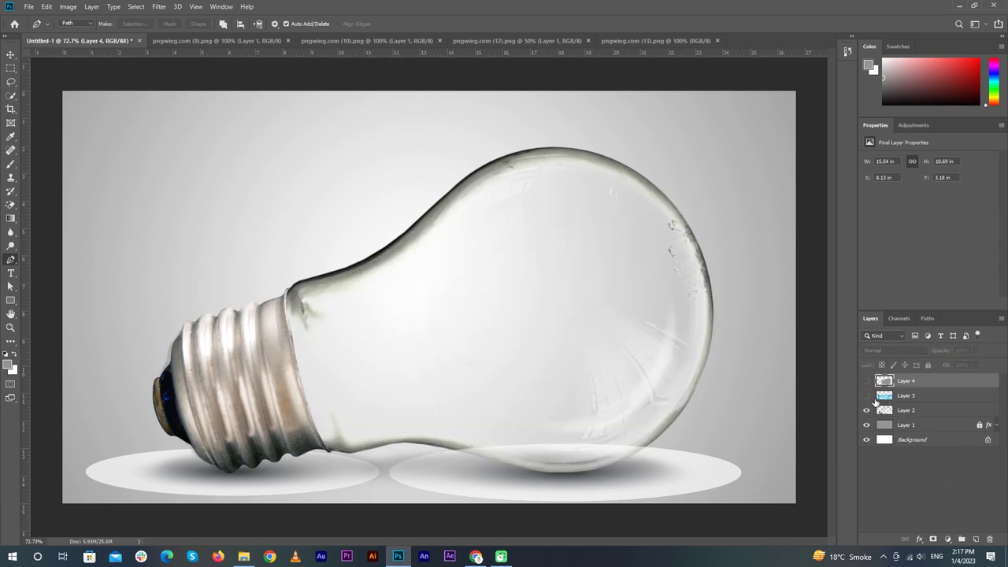
{"action": "left_click", "coordinate": [866, 395]}
{"action": "left_click", "coordinate": [905, 395]}
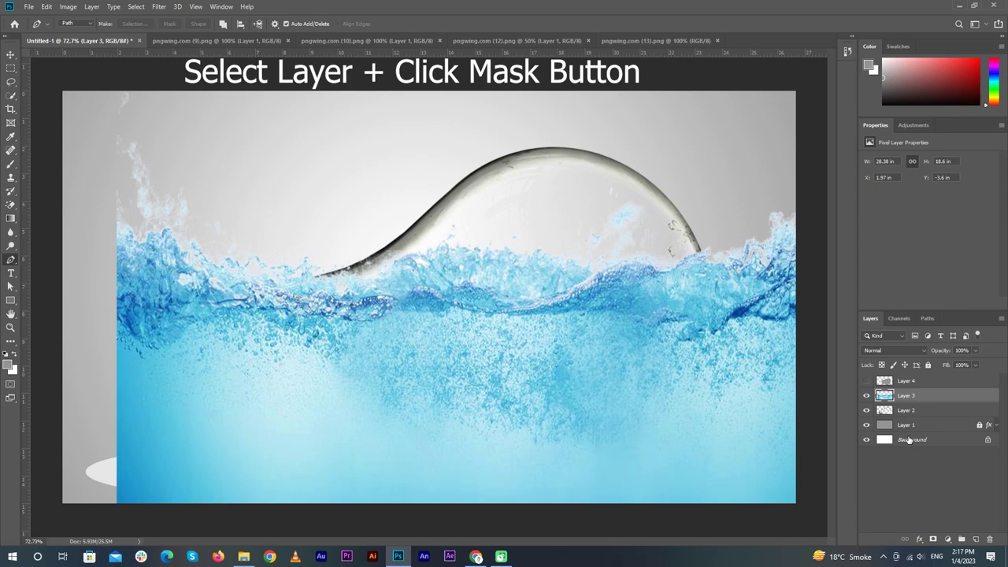
Add a mask to the water layer and select everything outside the bulb shape.
{"action": "left_click", "coordinate": [932, 539]}
{"action": "left_click", "coordinate": [884, 396]}
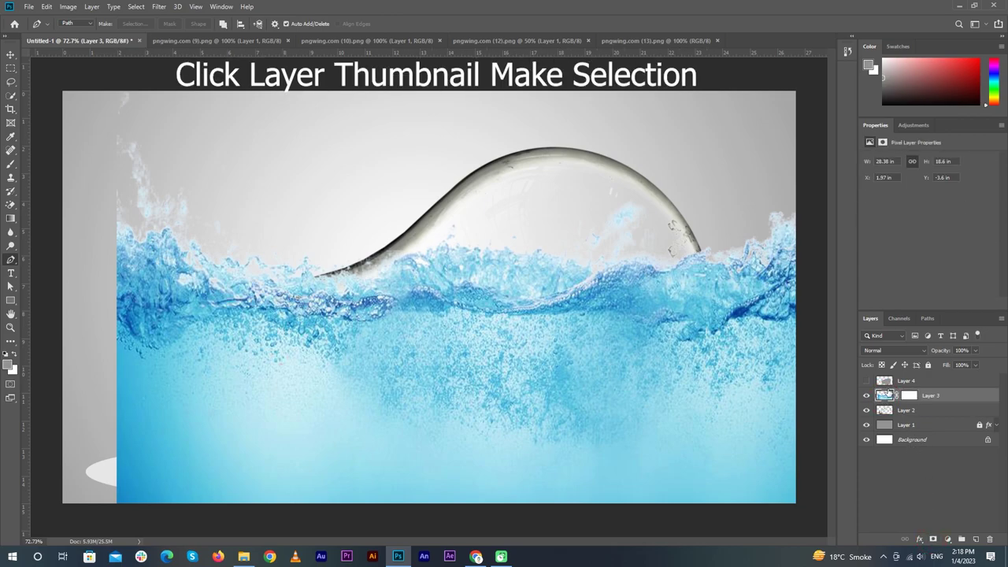
{"action": "left_click", "coordinate": [885, 382], "text": "ctrl"}
{"action": "left_click", "coordinate": [910, 396]}
{"action": "scroll", "coordinate": [546, 341], "scroll_direction": "down", "scroll_amount": 2}
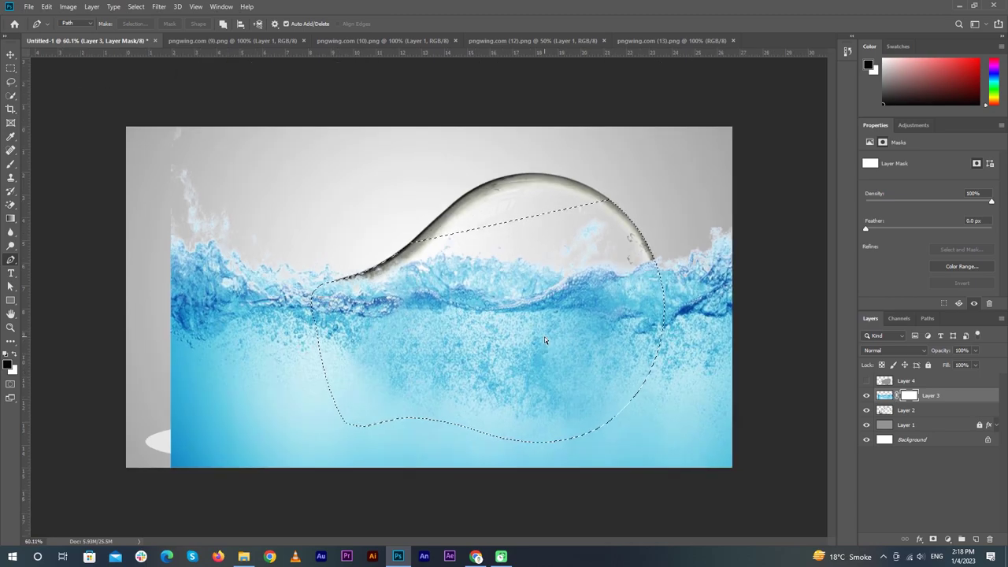
{"action": "key", "text": "ctrl+shift+i"}
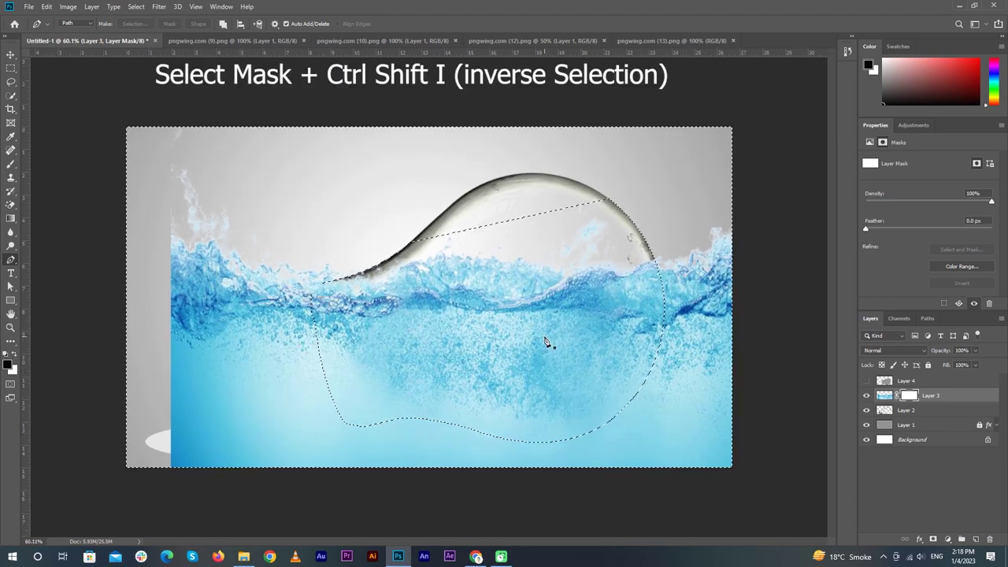
Paint black with a 200 px brush to hide water outside the bulb, then deselect.
{"action": "left_click", "coordinate": [10, 167]}
{"action": "left_click", "coordinate": [53, 164]}
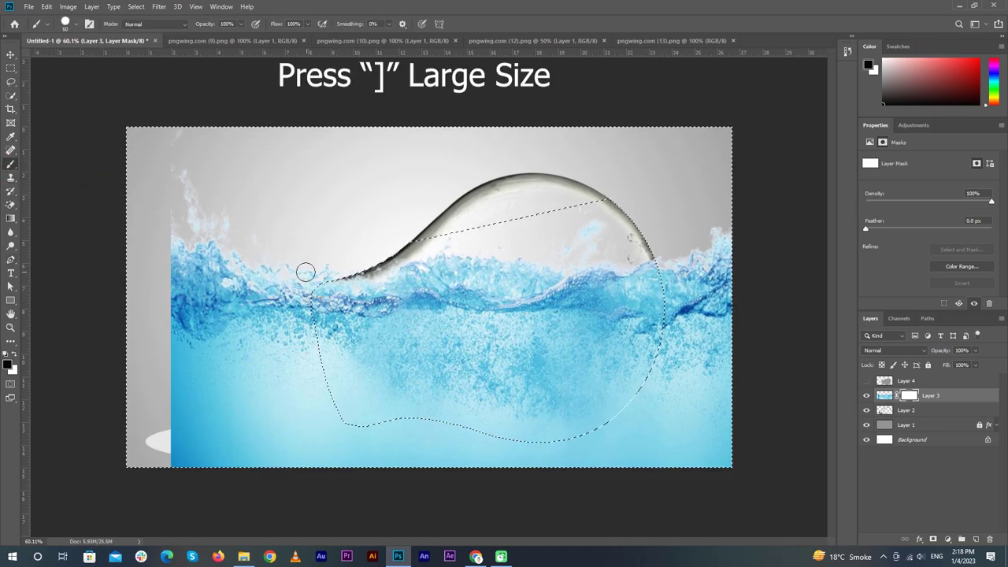
{"action": "key", "text": "bracketright"}
{"action": "key", "text": "bracketright"}
{"action": "key", "text": "bracketright"}
{"action": "key", "text": "bracketright"}
{"action": "key", "text": "bracketright"}
{"action": "key", "text": "bracketright"}
{"action": "left_click_drag", "start_coordinate": [181, 138], "coordinate": [177, 471]}
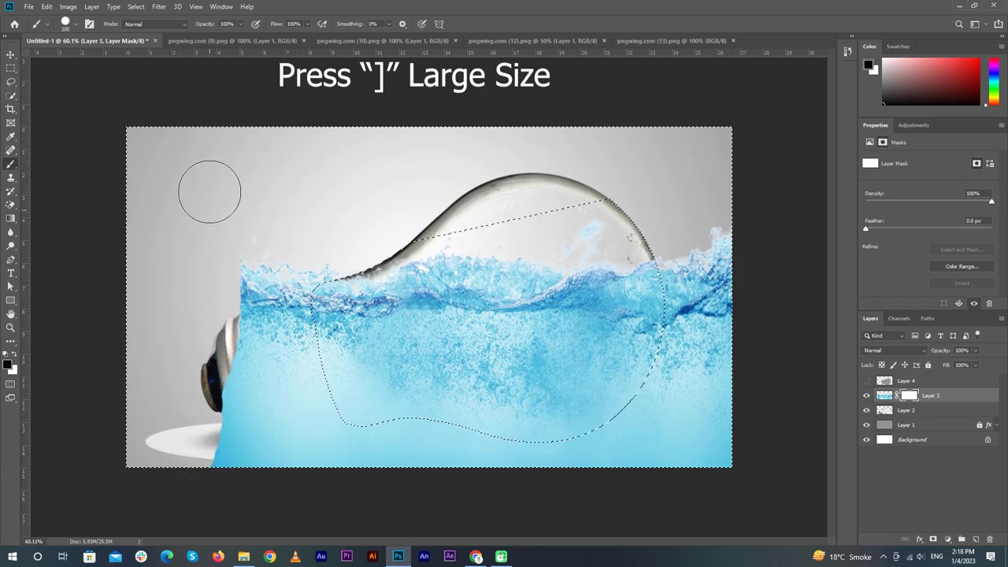
{"action": "mouse_move", "coordinate": [207, 191]}
{"action": "left_mouse_down"}
{"action": "mouse_move", "coordinate": [218, 472]}
{"action": "mouse_move", "coordinate": [364, 449]}
{"action": "mouse_move", "coordinate": [682, 433]}
{"action": "mouse_move", "coordinate": [716, 457]}
{"action": "mouse_move", "coordinate": [729, 338]}
{"action": "mouse_move", "coordinate": [704, 175]}
{"action": "mouse_move", "coordinate": [668, 359]}
{"action": "mouse_move", "coordinate": [625, 439]}
{"action": "mouse_move", "coordinate": [259, 421]}
{"action": "mouse_move", "coordinate": [248, 347]}
{"action": "mouse_move", "coordinate": [271, 292]}
{"action": "mouse_move", "coordinate": [315, 409]}
{"action": "mouse_move", "coordinate": [315, 266]}
{"action": "mouse_move", "coordinate": [376, 272]}
{"action": "mouse_move", "coordinate": [483, 236]}
{"action": "mouse_move", "coordinate": [646, 232]}
{"action": "mouse_move", "coordinate": [686, 338]}
{"action": "mouse_move", "coordinate": [615, 455]}
{"action": "mouse_move", "coordinate": [506, 427]}
{"action": "mouse_move", "coordinate": [664, 428]}
{"action": "left_mouse_up"}
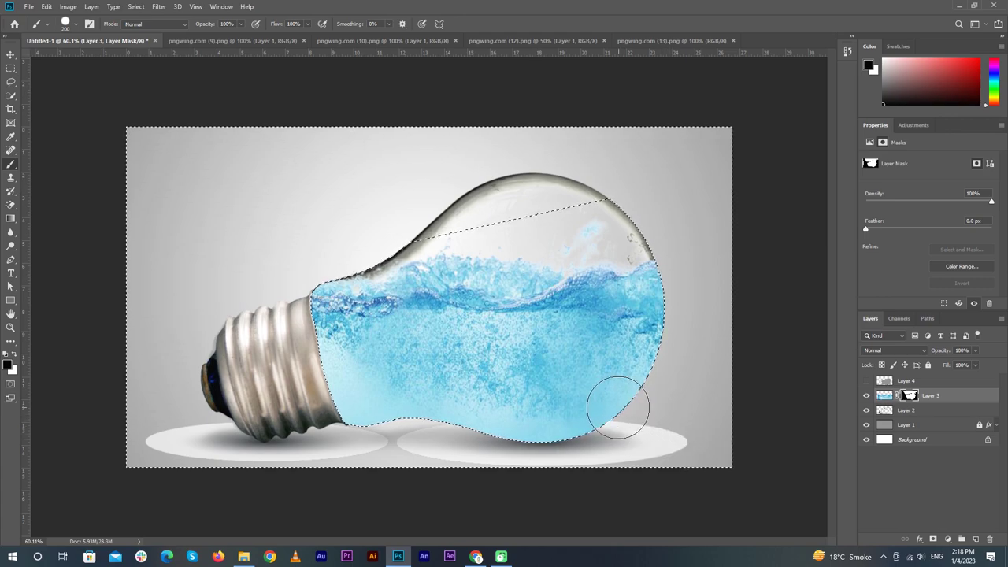
{"action": "key", "text": "ctrl+d"}
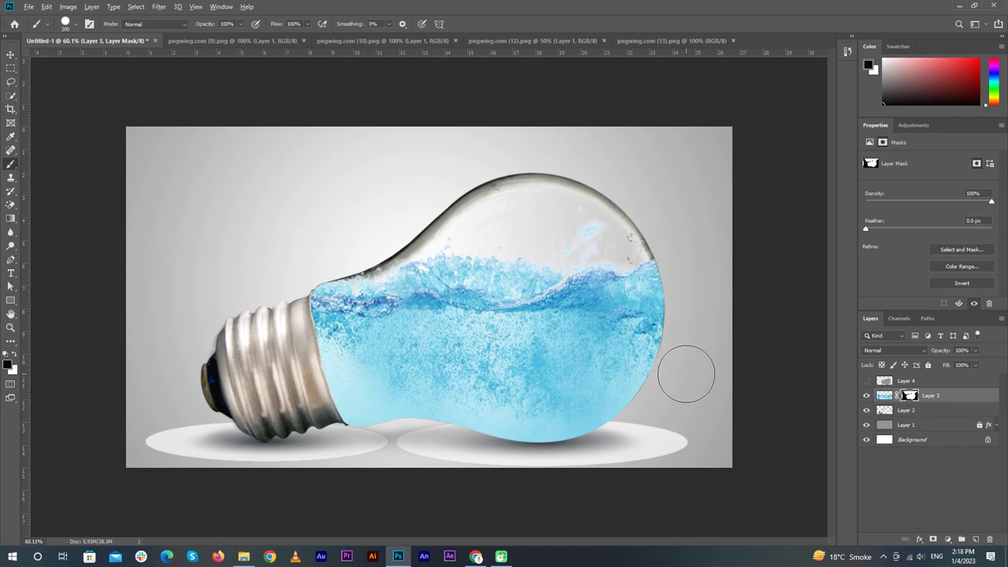
{"action": "scroll", "coordinate": [682, 372], "scroll_direction": "down", "scroll_amount": 1}
Set the water layer's blend mode to Linear Burn.
{"action": "key", "text": "v"}
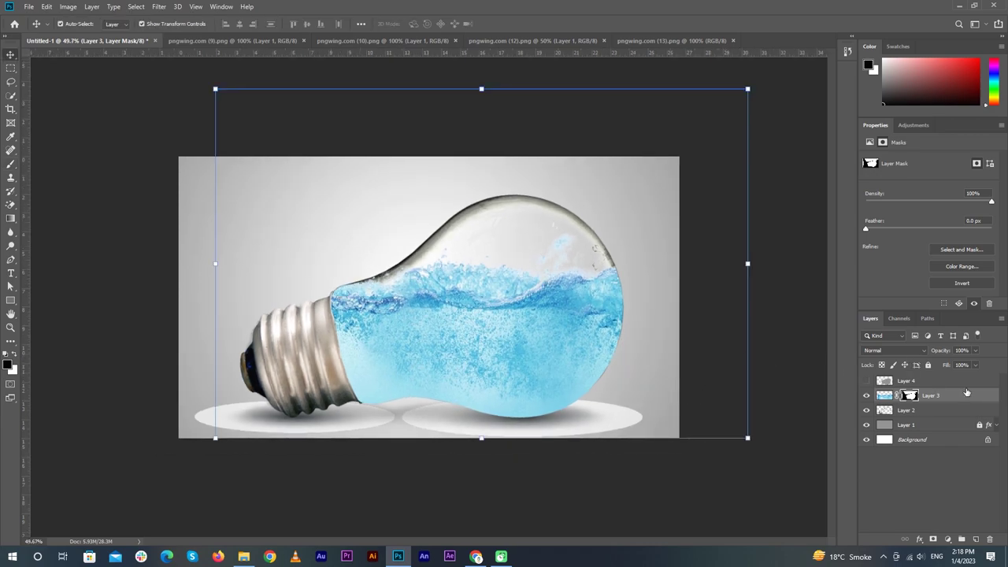
{"action": "left_click", "coordinate": [974, 402]}
{"action": "left_click", "coordinate": [975, 351]}
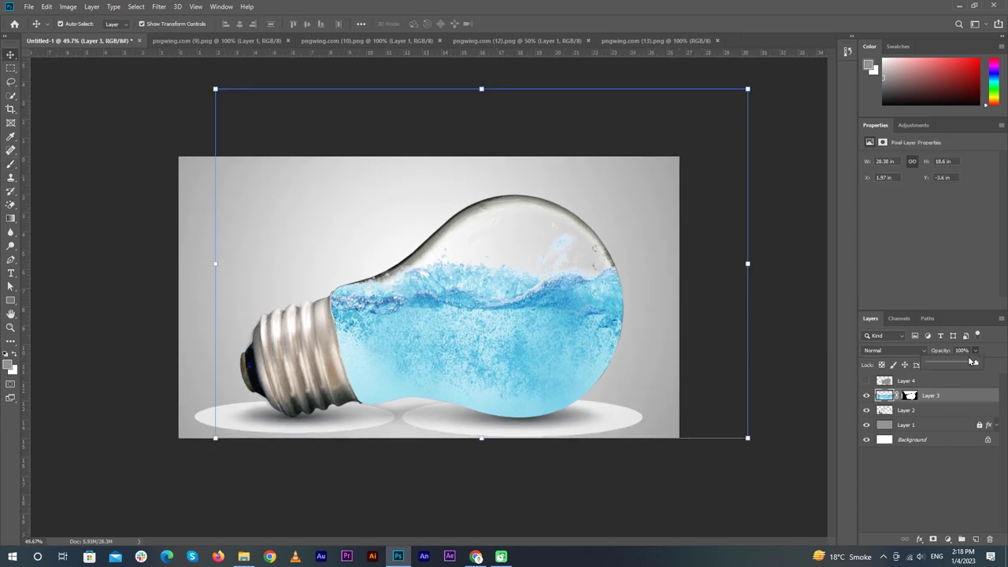
{"action": "left_click_drag", "start_coordinate": [969, 365], "coordinate": [968, 366]}
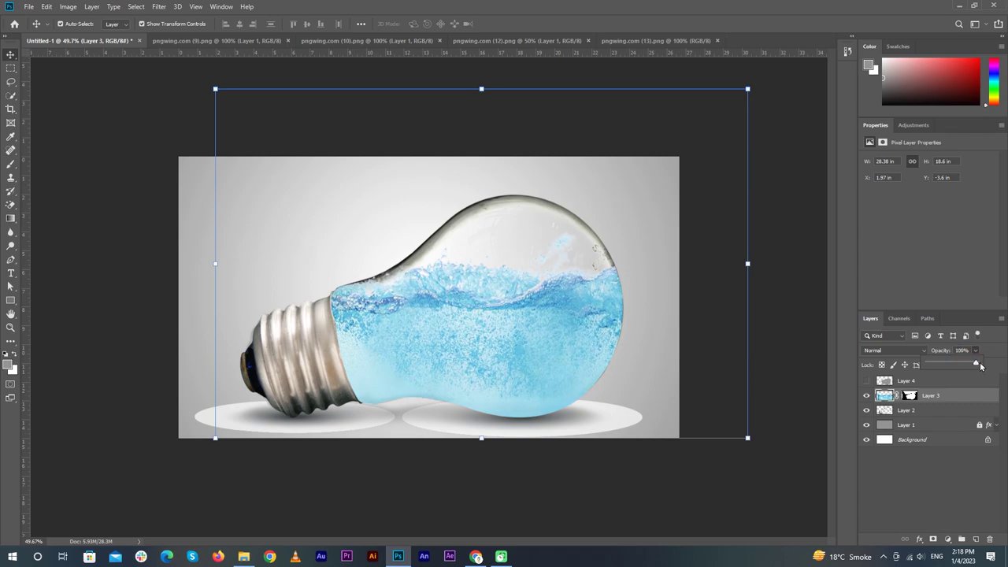
{"action": "left_click", "coordinate": [906, 354]}
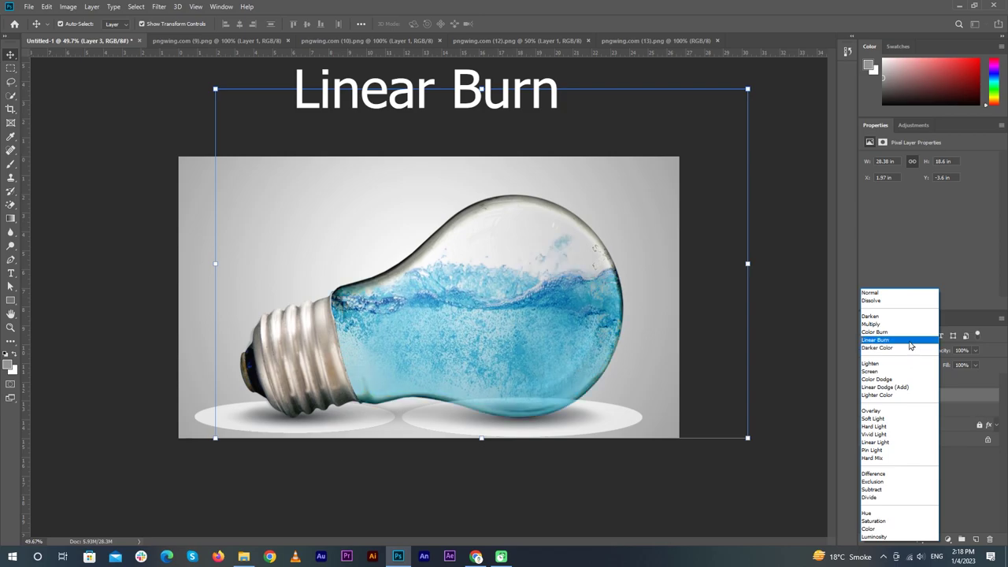
{"action": "left_click", "coordinate": [908, 341]}
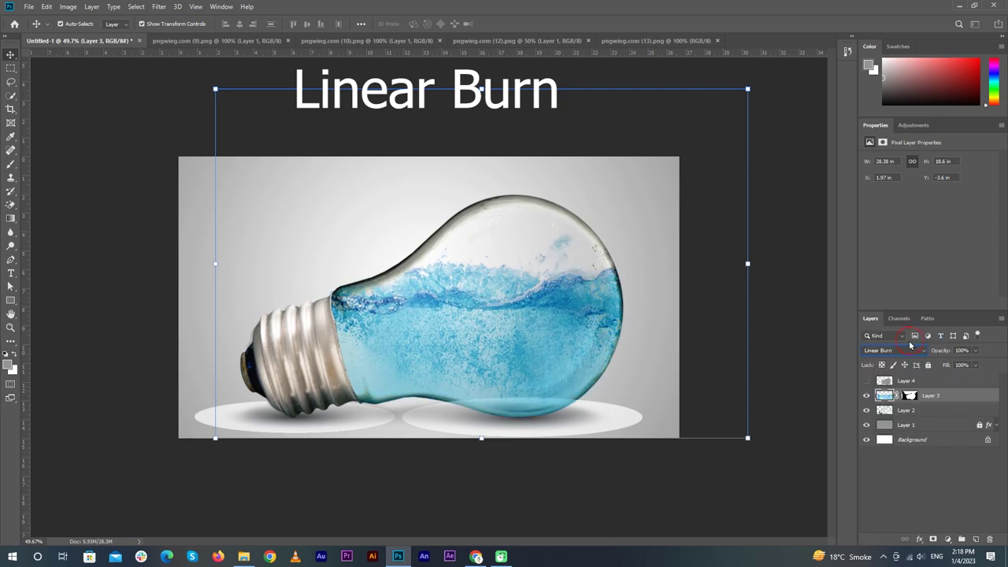
{"action": "left_click", "coordinate": [795, 332]}
Bring the scuba diver into the bulb composite as Layer 5, placed below Layer 4.
{"action": "left_click", "coordinate": [635, 40]}
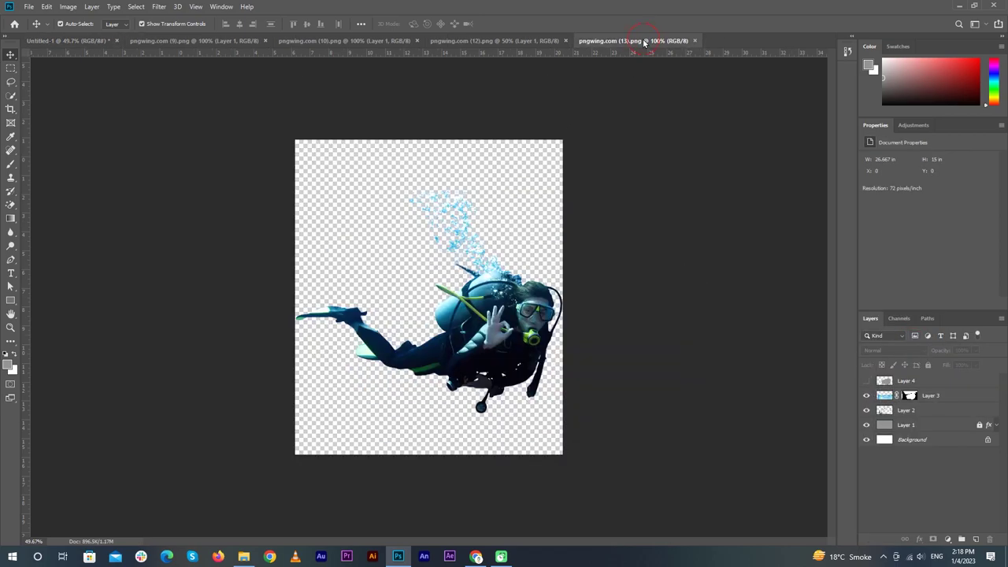
{"action": "mouse_move", "coordinate": [528, 337]}
{"action": "left_mouse_down"}
{"action": "mouse_move", "coordinate": [90, 40]}
{"action": "mouse_move", "coordinate": [470, 274]}
{"action": "left_mouse_up"}
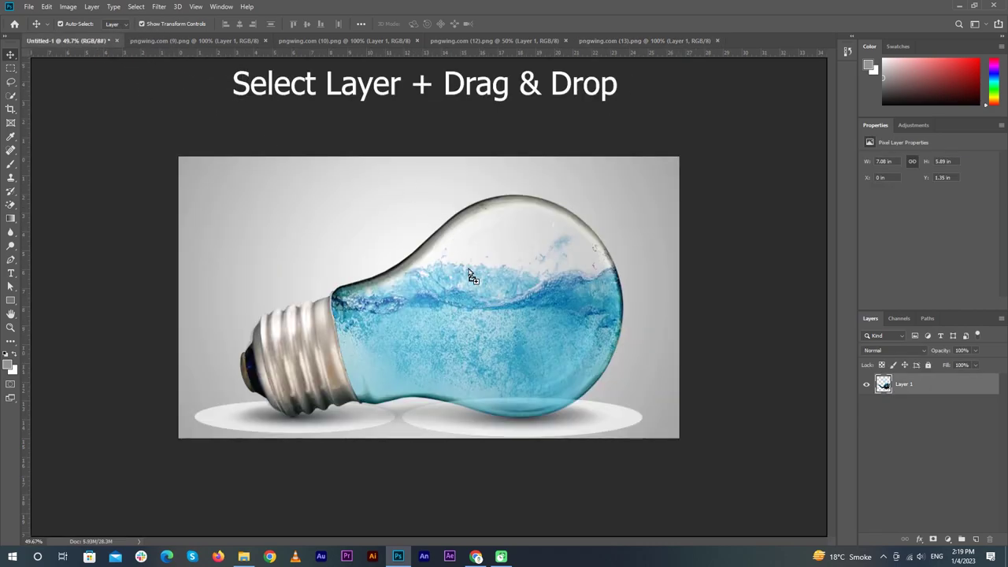
{"action": "mouse_move", "coordinate": [504, 340]}
{"action": "left_mouse_down"}
{"action": "mouse_move", "coordinate": [520, 347]}
{"action": "mouse_move", "coordinate": [502, 360]}
{"action": "mouse_move", "coordinate": [516, 340]}
{"action": "left_mouse_up"}
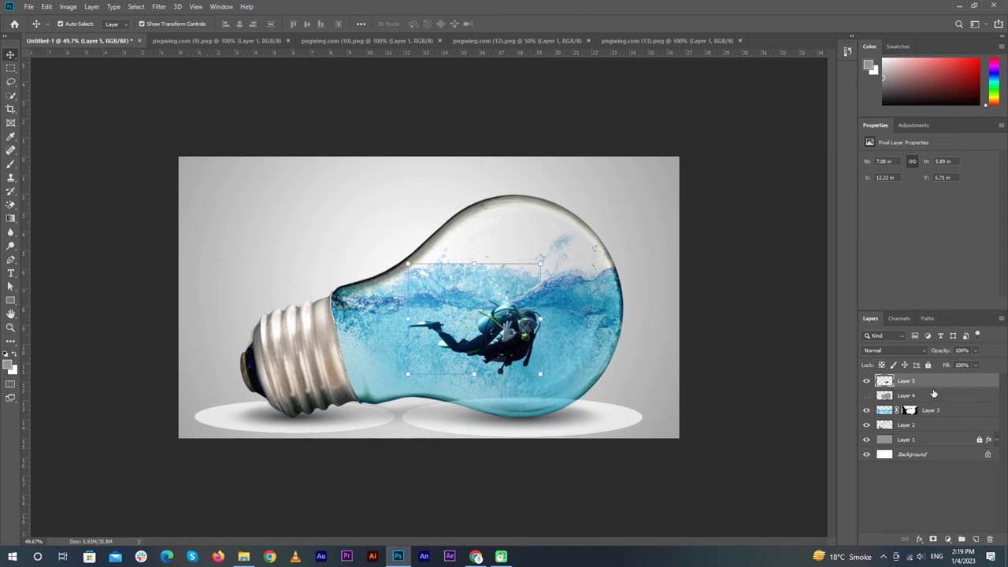
{"action": "left_click_drag", "start_coordinate": [935, 382], "coordinate": [934, 403]}
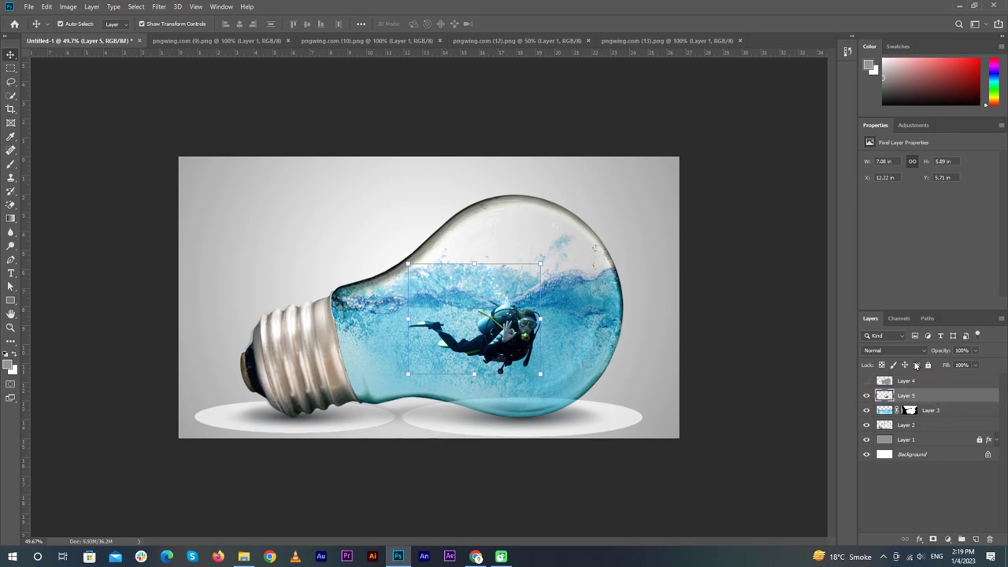
Blend the diver with Multiply, enlarge it to 103.23% and shift it right into the water.
{"action": "left_click", "coordinate": [918, 351]}
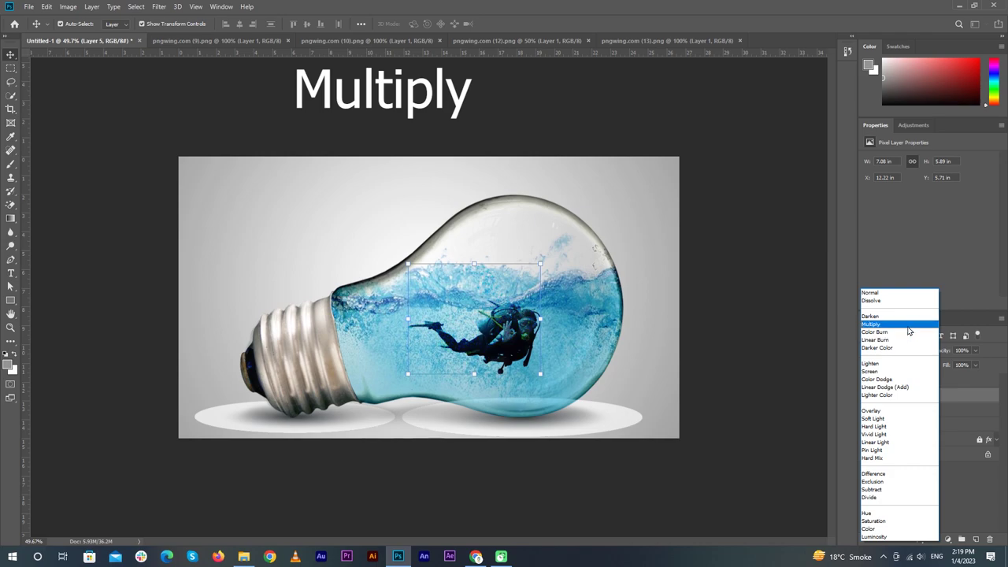
{"action": "left_click", "coordinate": [908, 325]}
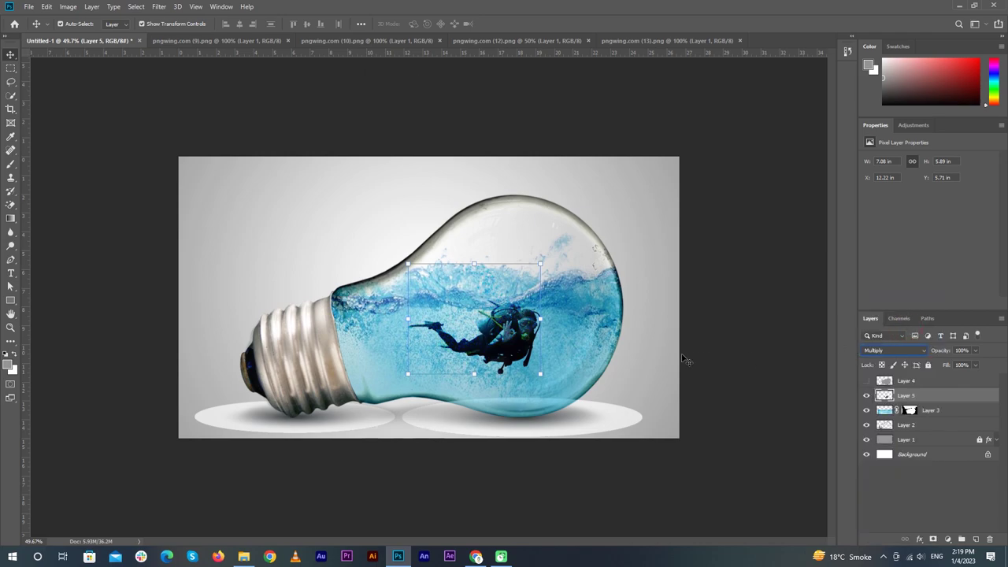
{"action": "left_click_drag", "start_coordinate": [540, 260], "coordinate": [544, 260]}
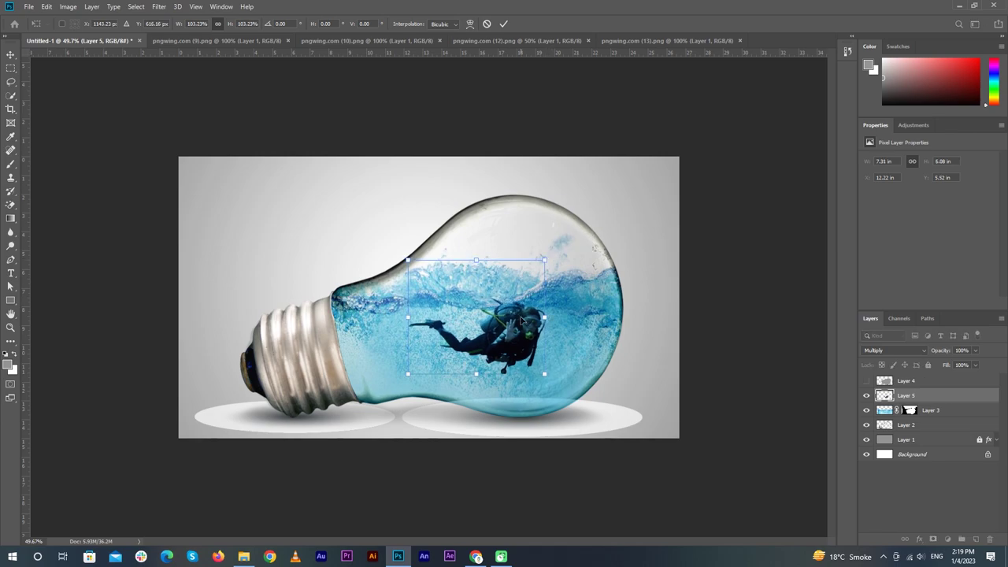
{"action": "left_click_drag", "start_coordinate": [501, 339], "coordinate": [514, 351]}
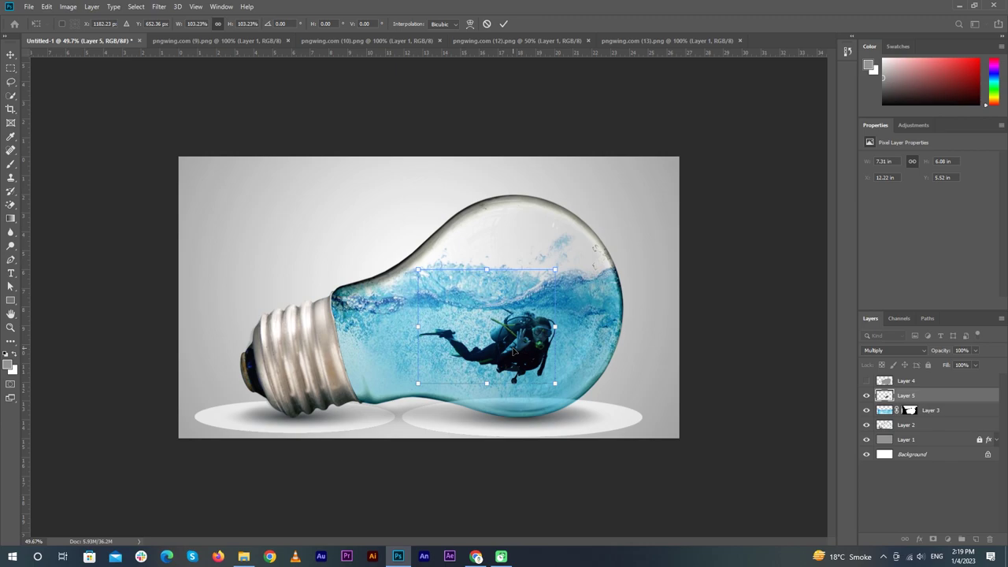
{"action": "left_click", "coordinate": [761, 309]}
{"action": "left_click", "coordinate": [760, 309]}
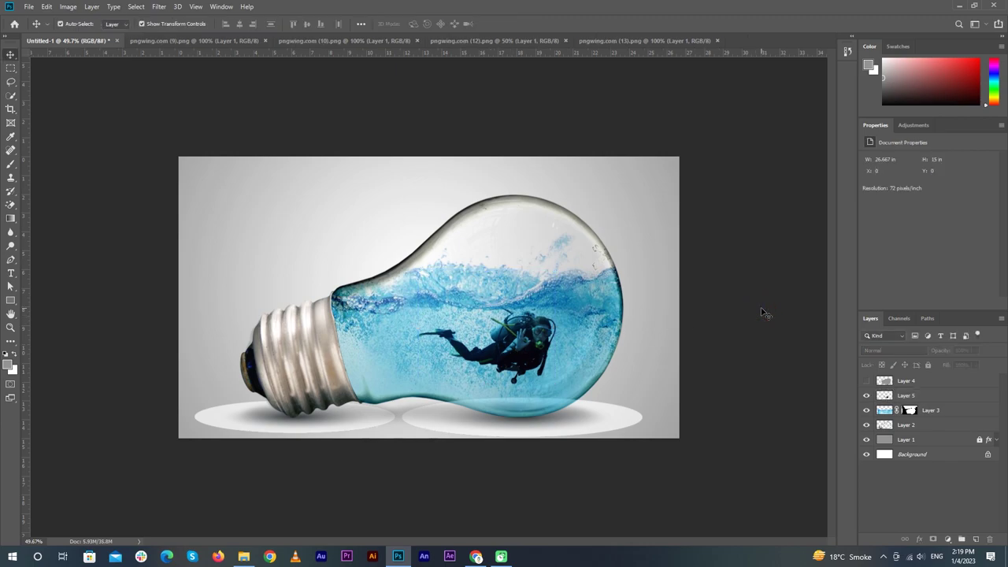
{"action": "key", "text": "ctrl+plus"}
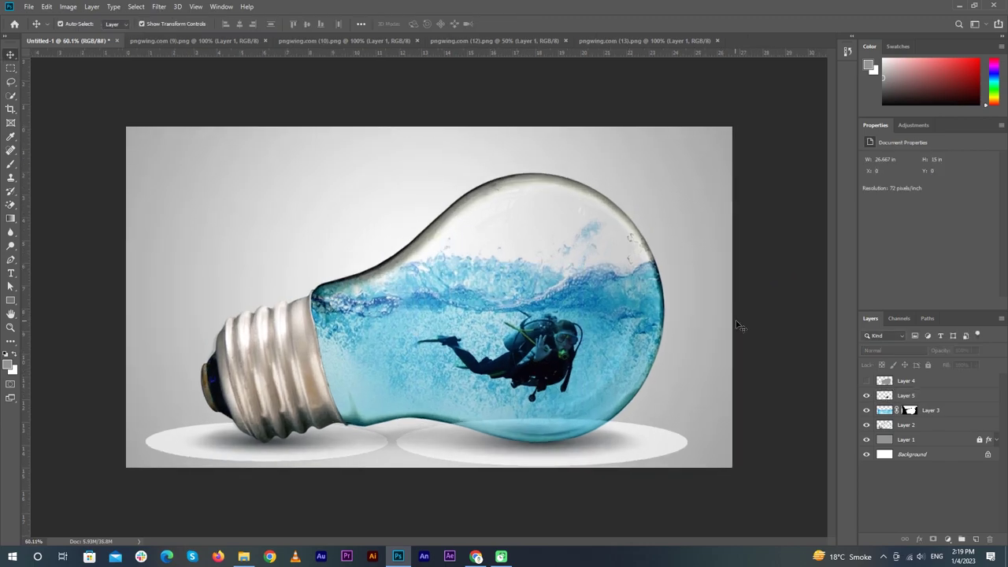